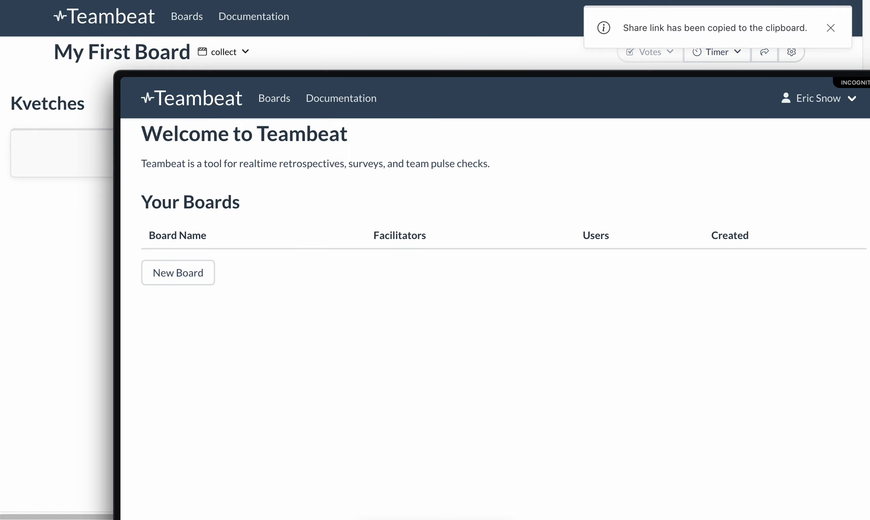
- Open the copied share link of My First Board in a new tab of the participant's incognito window
click(813, 106)
click(614, 169)
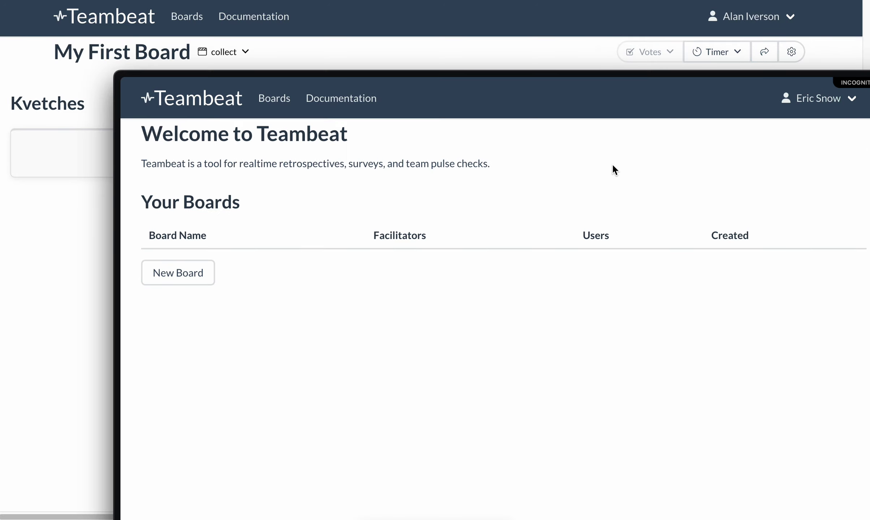
key(super+t)
text(http://localhost:5173/share/zhlqcupril1eoq7)
key(Return)
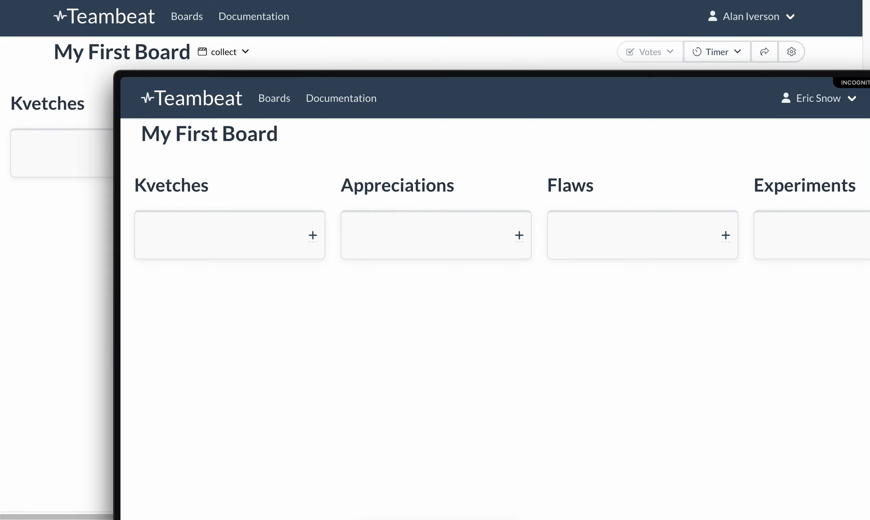
- Add an Appreciations card reading "I like being able to get into boards so easily." and view it in the facilitator's window
click(242, 231)
click(407, 242)
text(I like being able to get into)
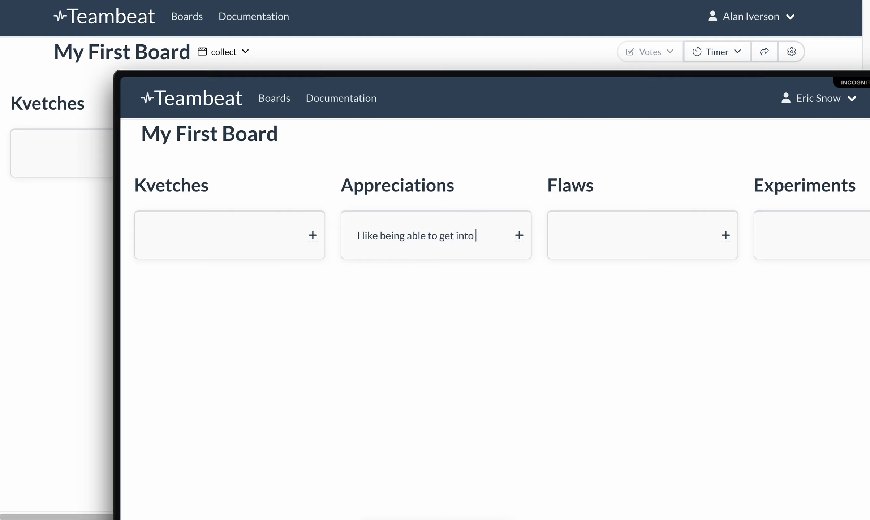
text( boards so ea)
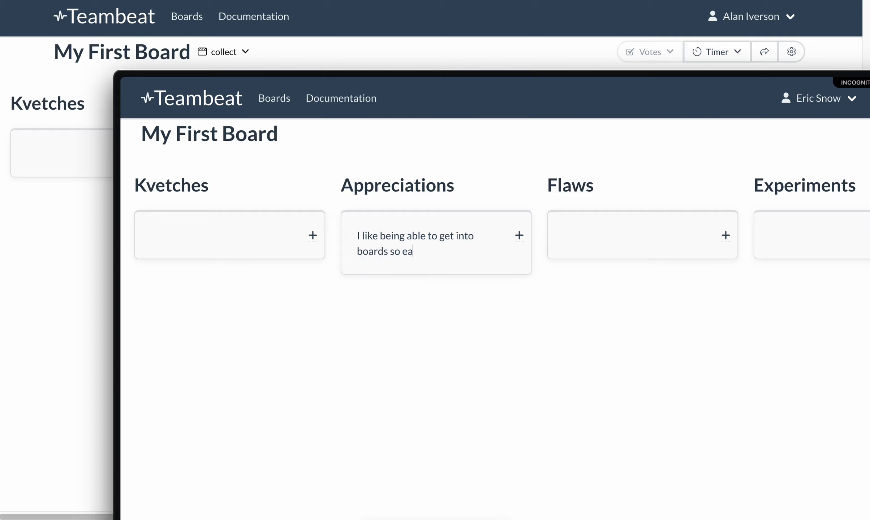
text(sily.)
key(Return)
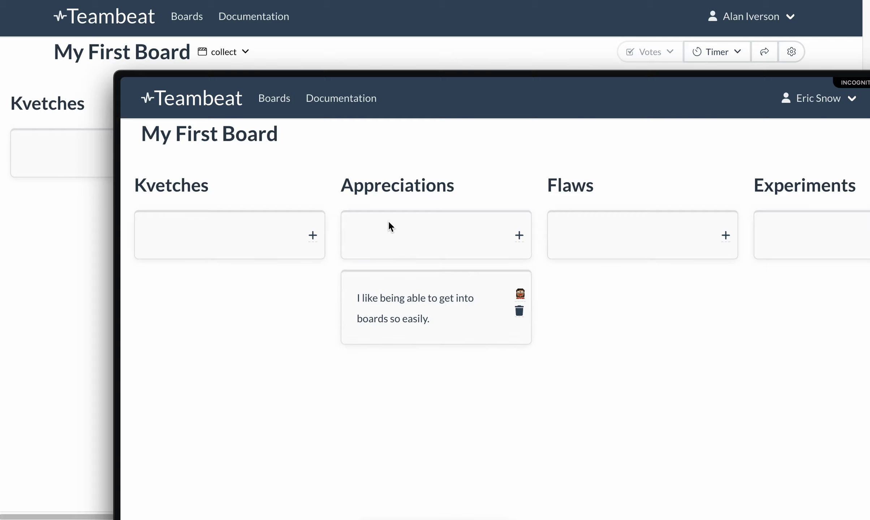
click(426, 59)
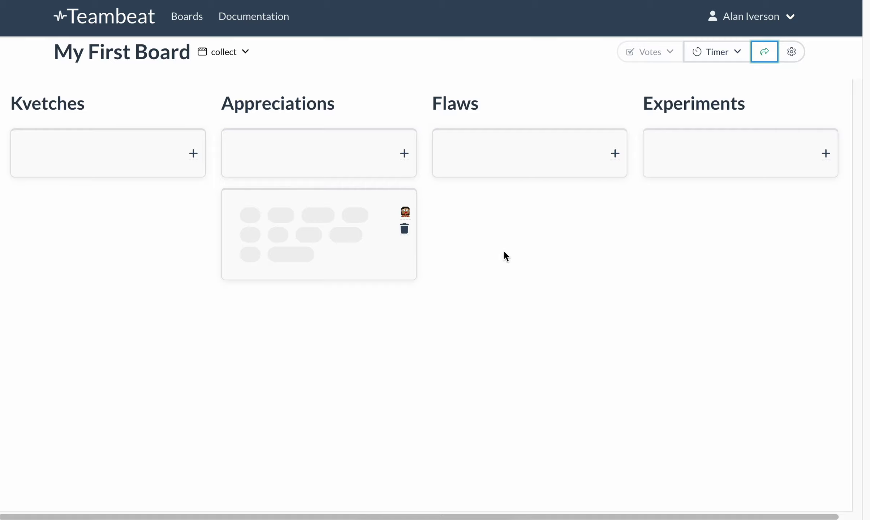
- In the participant's window, add a Kvetches card reading "I couldn't see that other card be added in realtime."
key(super+grave)
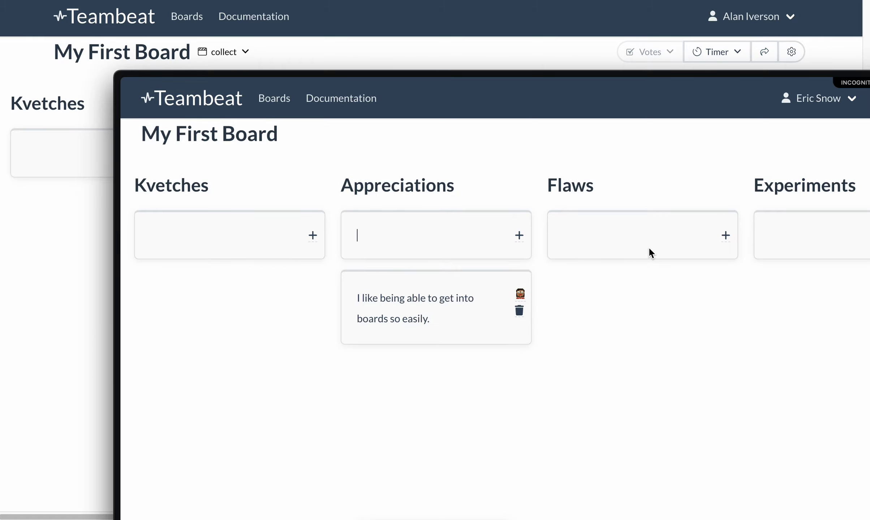
text(I couldn't sed)
text( that)
key(BackSpace)
key(BackSpace)
key(BackSpace)
key(BackSpace)
text(e that other card be added in realtim)
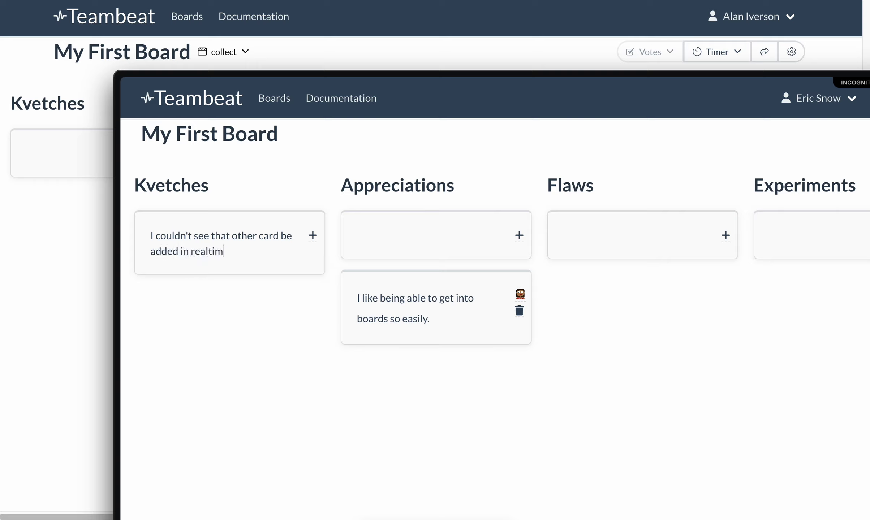
text(e.)
key(Return)
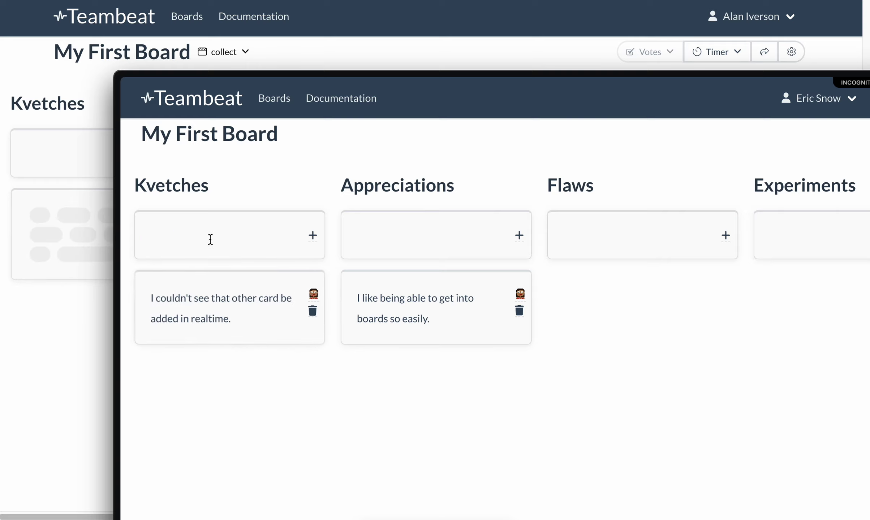
- In the facilitator's window, review the board configuration's general, voting, scene and column settings
click(90, 317)
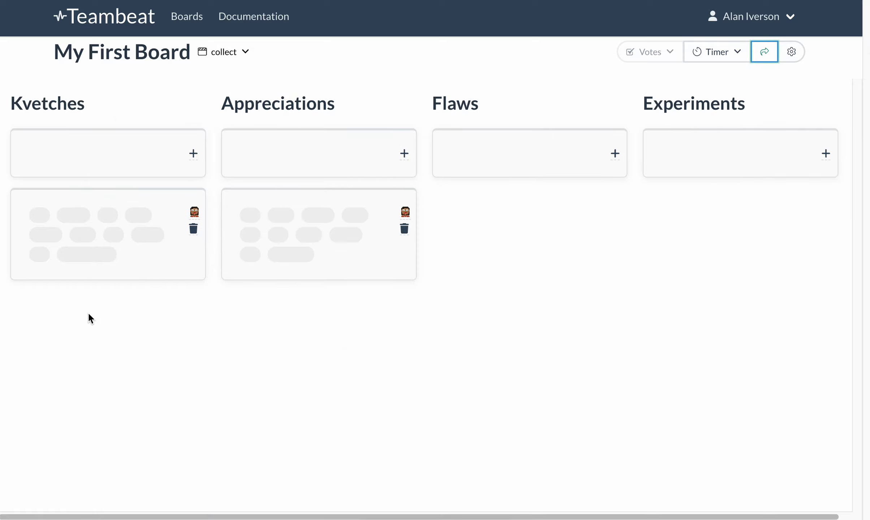
click(819, 82)
click(796, 52)
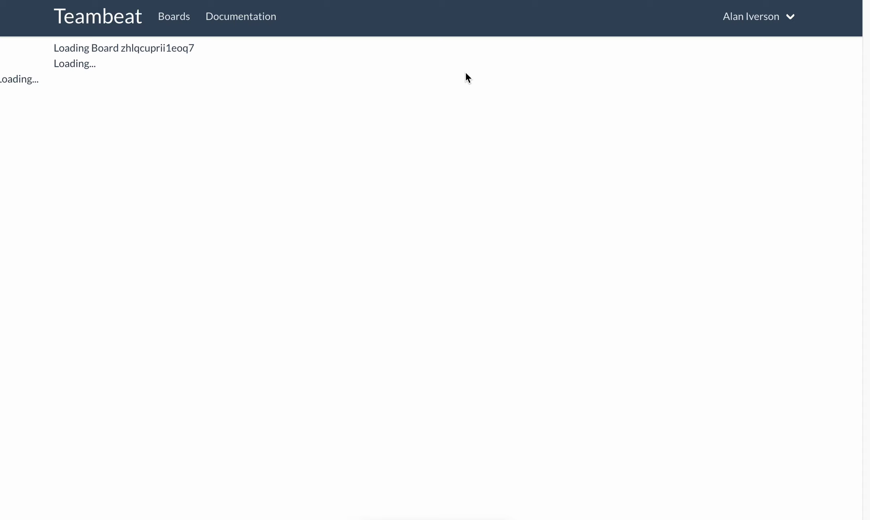
click(791, 52)
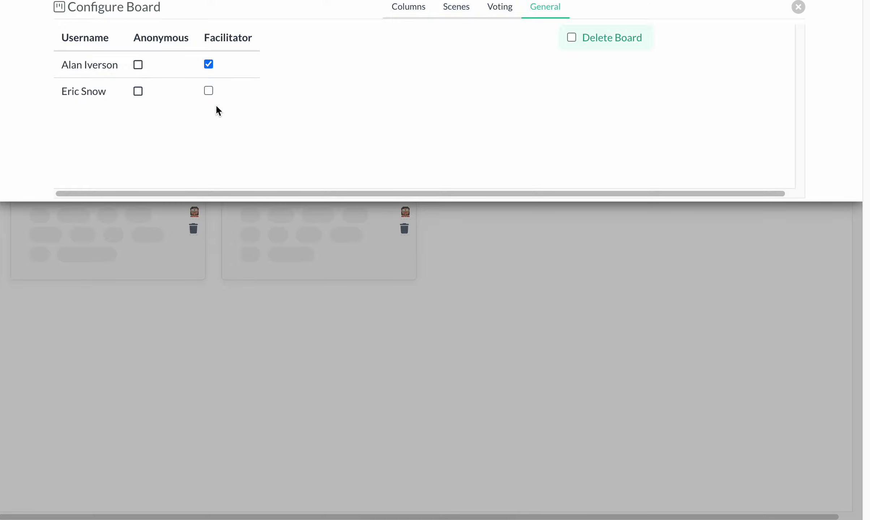
click(500, 16)
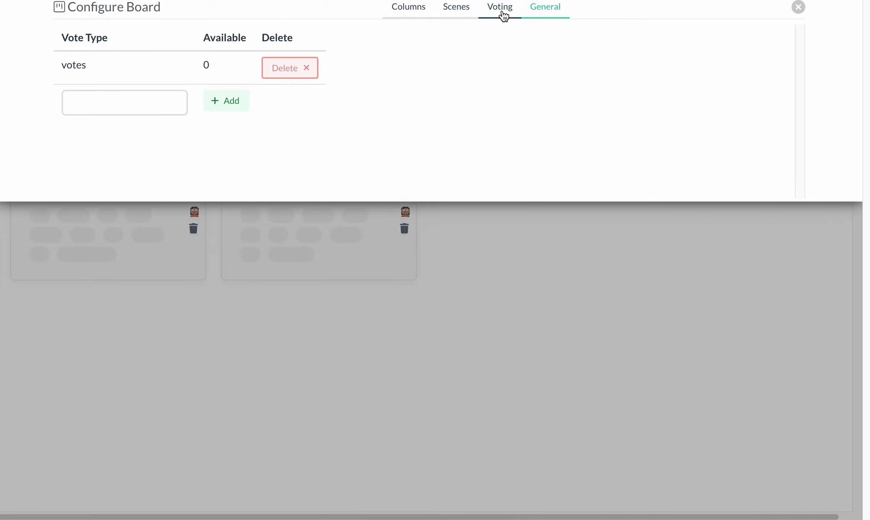
click(455, 14)
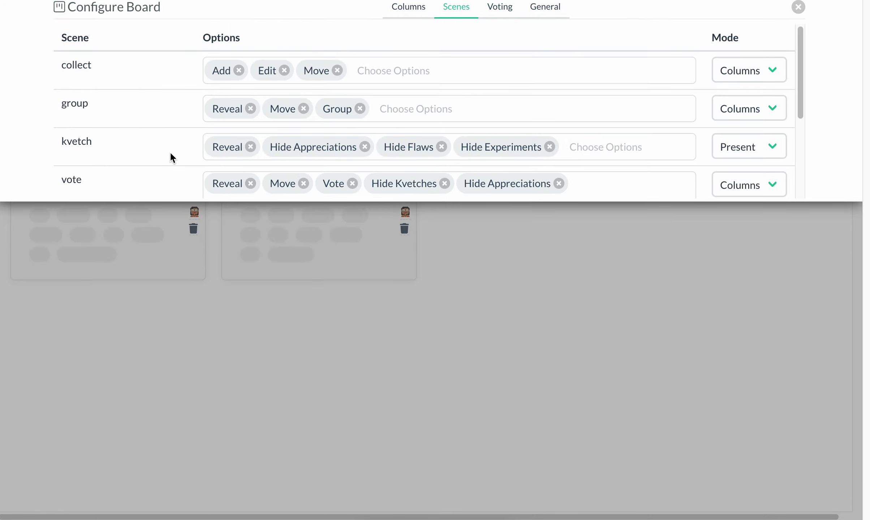
scroll(169, 151, down, 4)
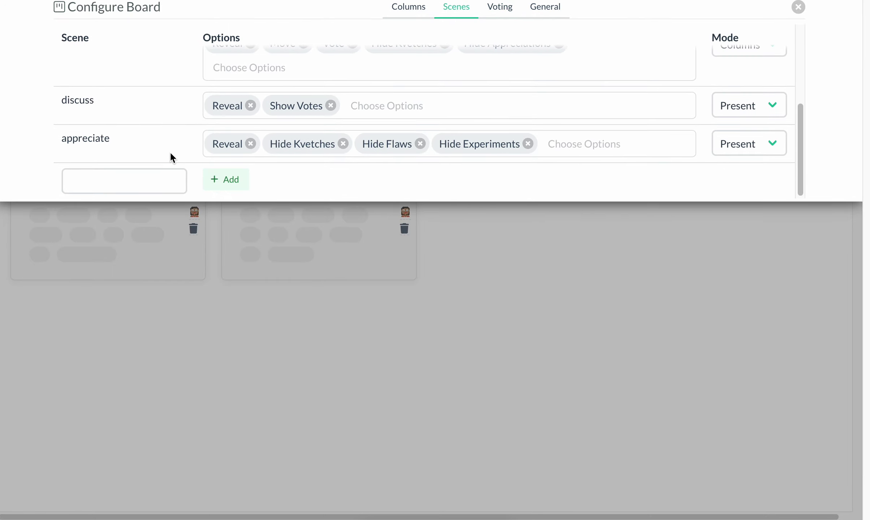
scroll(170, 154, up, 4)
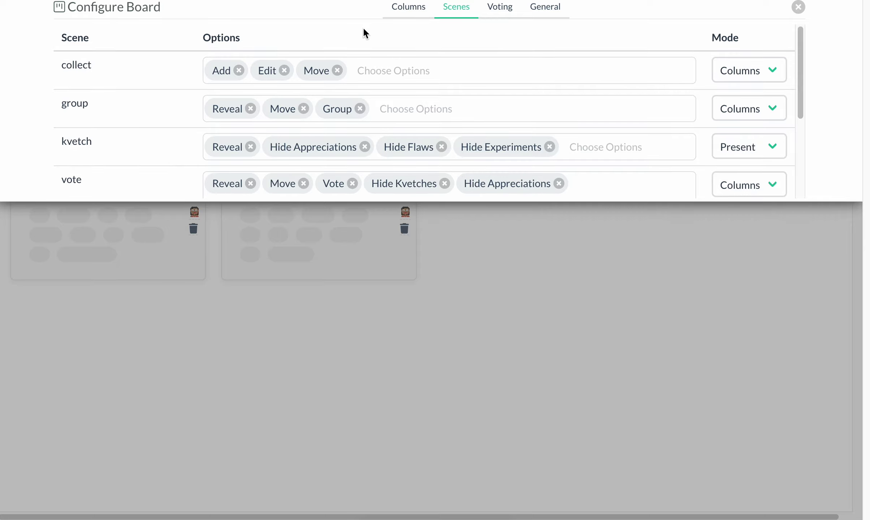
click(414, 12)
scroll(378, 135, down, 1)
click(505, 340)
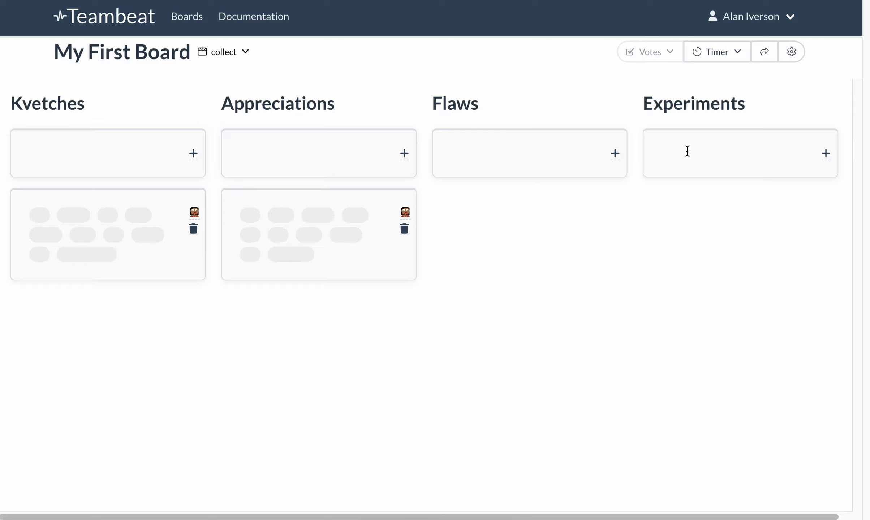
- Add Experiments cards reading "Let's try grouping later" as the facilitator and "I would like to try to group cards." as the participant
text(Let's try grouping later)
key(Return)
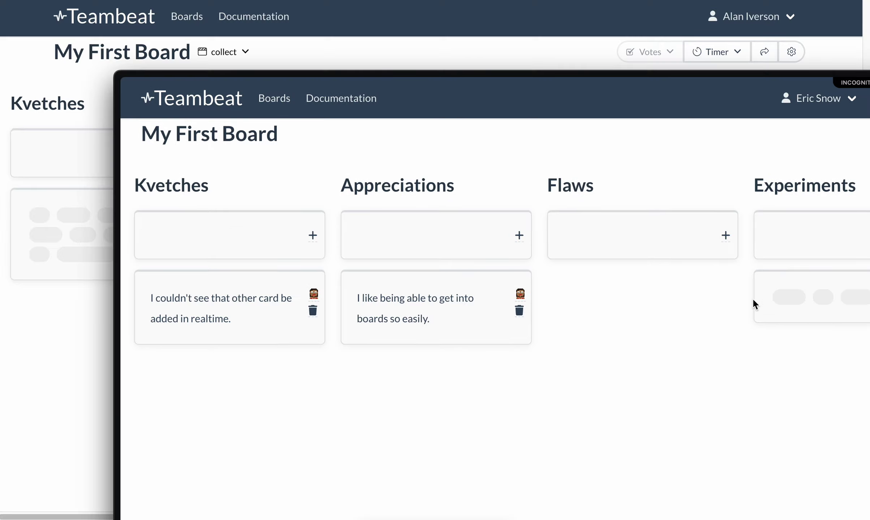
scroll(653, 316, right, 5)
click(726, 231)
text(I would like to try to group b)
key(BackSpace)
text(cards.)
key(Return)
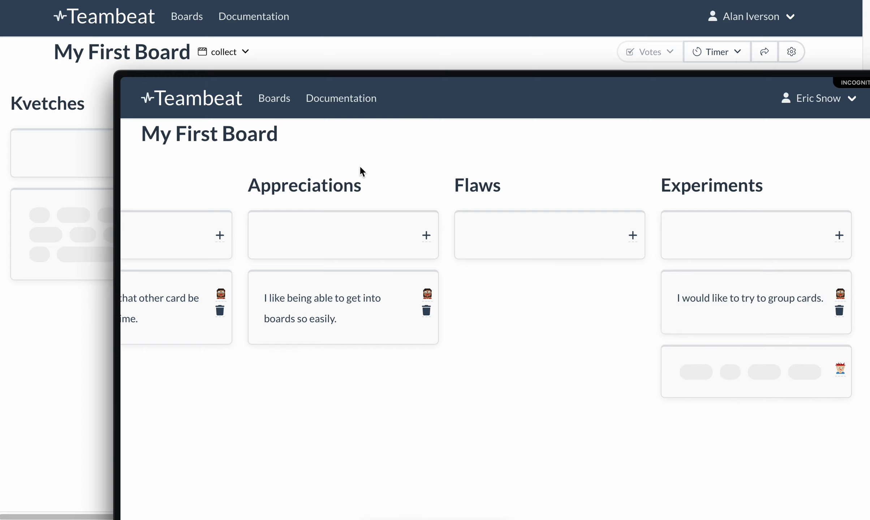
- Return to the facilitator's window and switch the board to the group scene
click(299, 53)
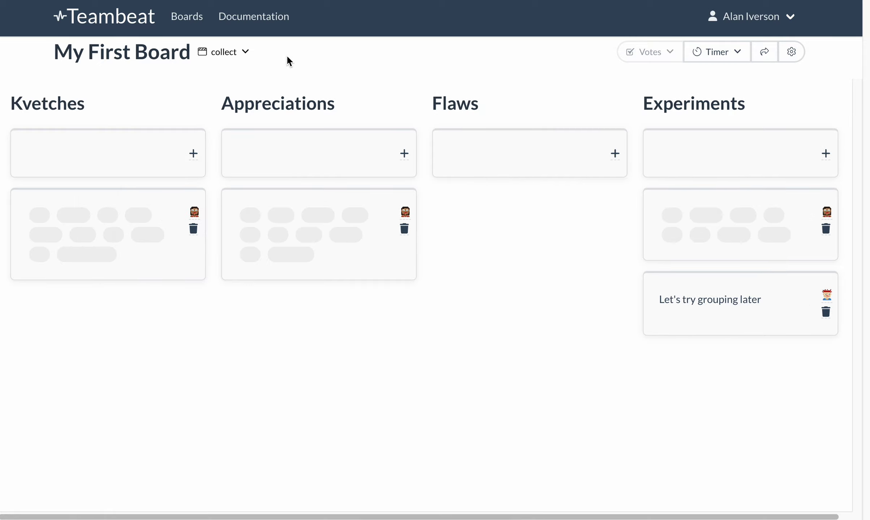
click(245, 53)
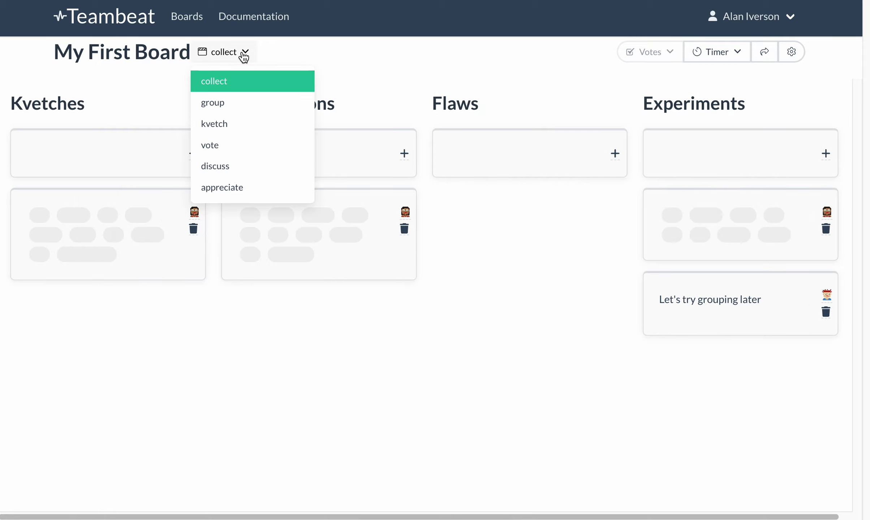
click(235, 106)
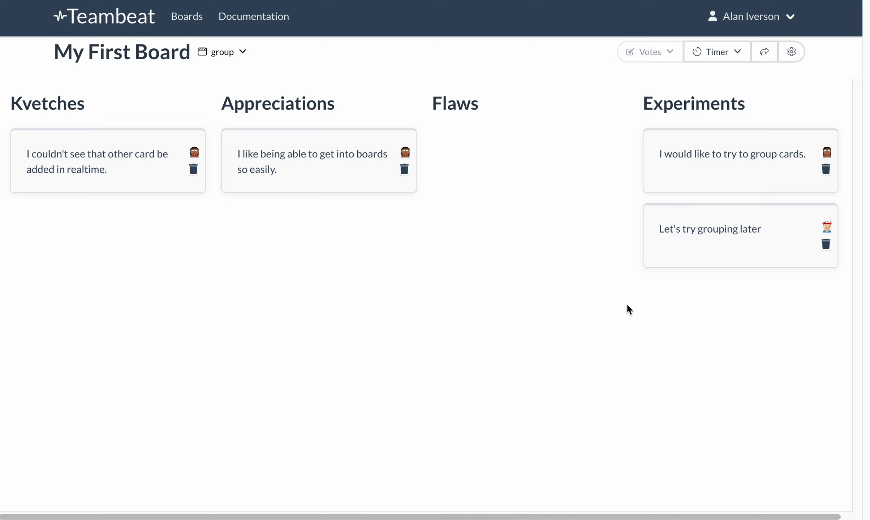
- Group "Let's try grouping later" under "I would like to try to group cards." and view the grouping in the participant's window
drag(654, 254, 573, 174)
drag(565, 138, 690, 169)
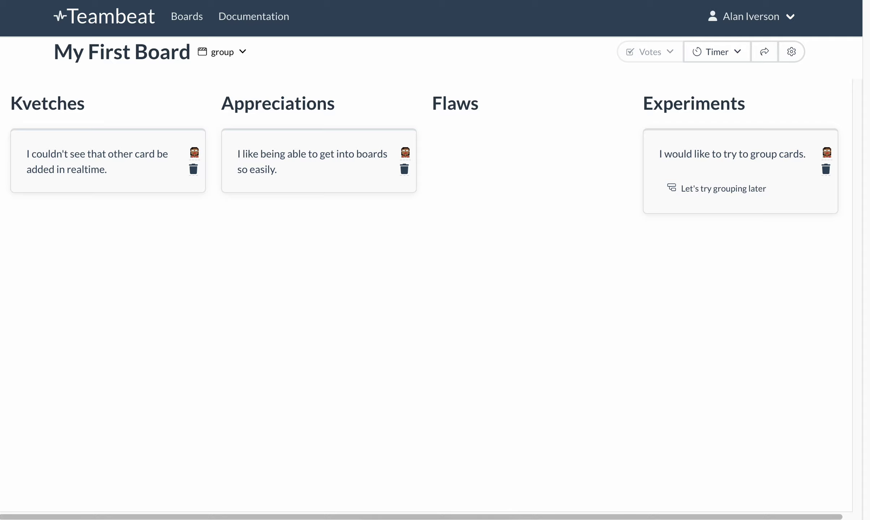
key(super+grave)
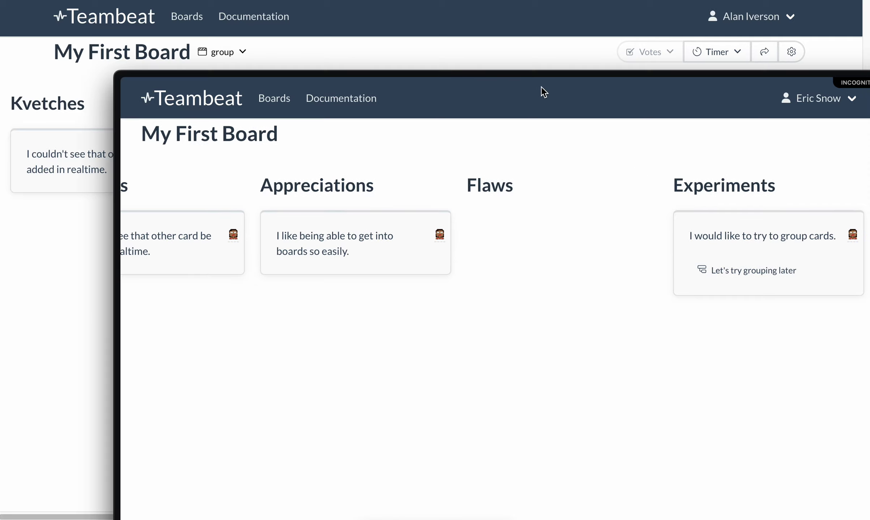
- In the facilitator's window, switch the board to the kvetch scene and present the card about adding cards in realtime
click(541, 62)
click(243, 51)
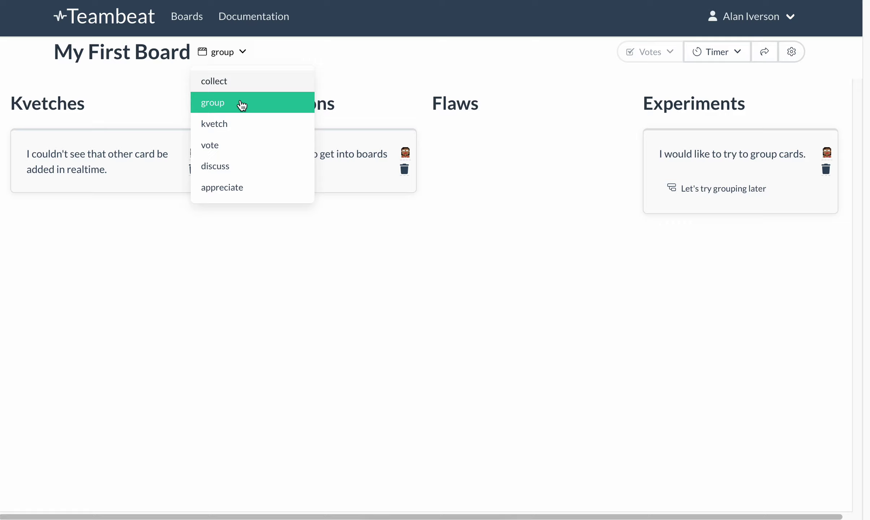
click(233, 127)
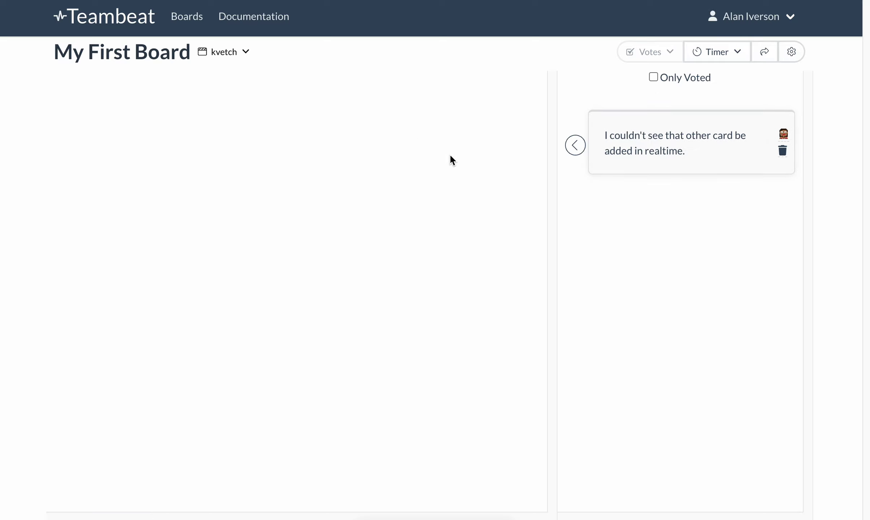
click(577, 148)
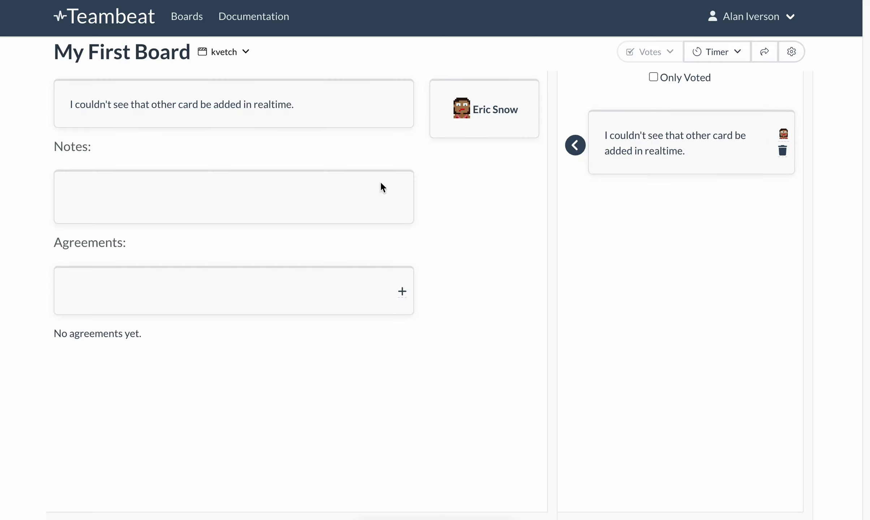
- Enter the note 'This "scene" shows only the cards from the "ketches" column.' for the presented card
click(233, 204)
text(This "scene" shows on)
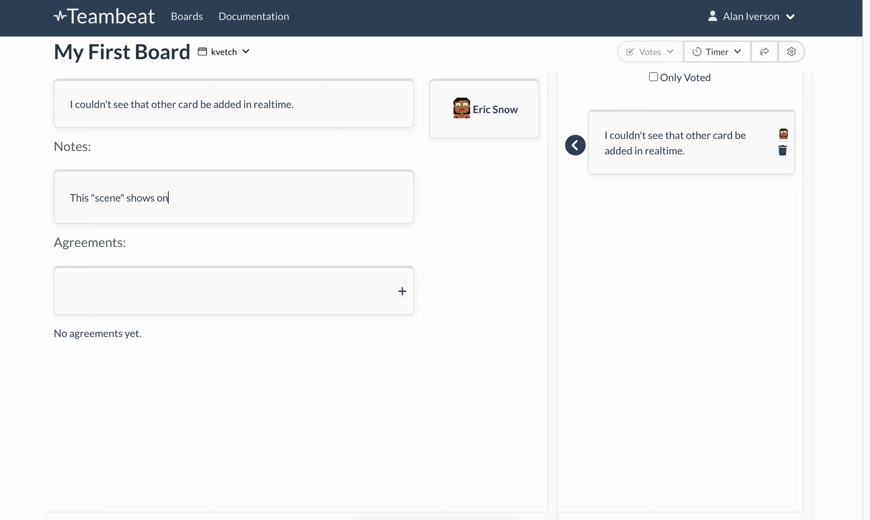
text(ly the cards from the "ke)
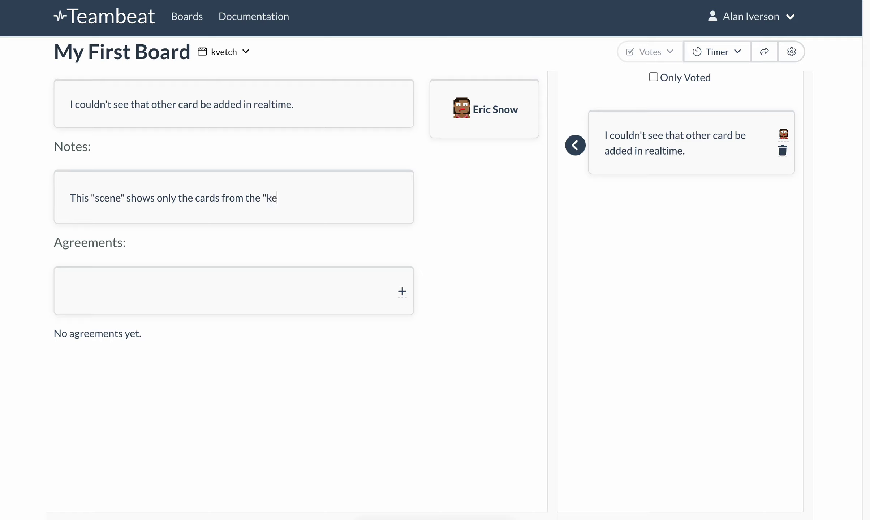
text(tches" column.)
key(Return)
- Examine the kvetch scene's options in the board configuration
click(790, 54)
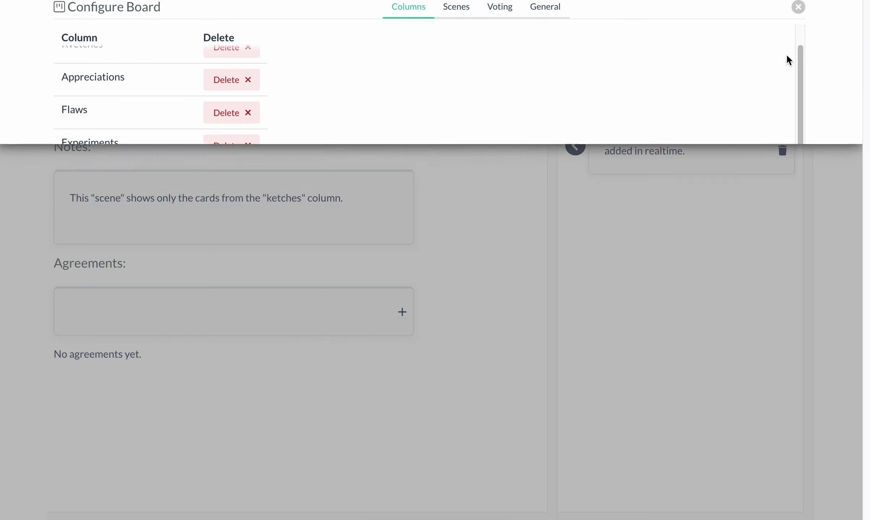
click(456, 8)
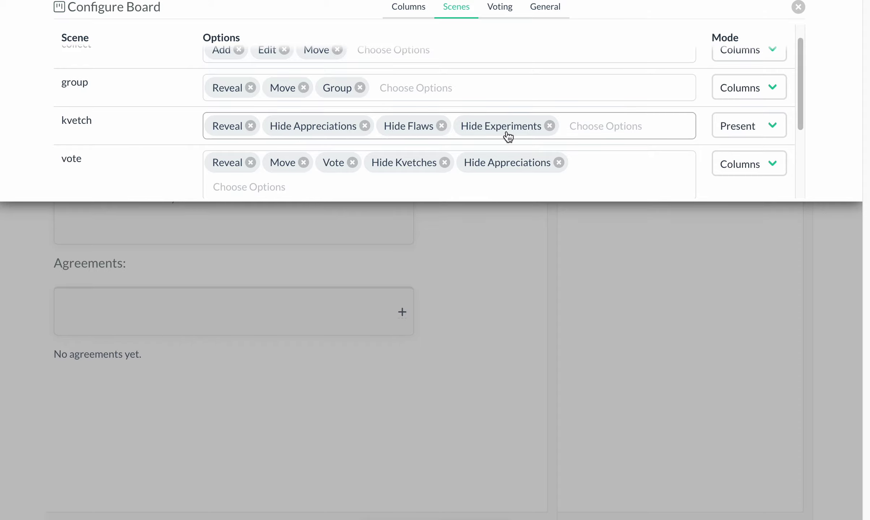
click(594, 299)
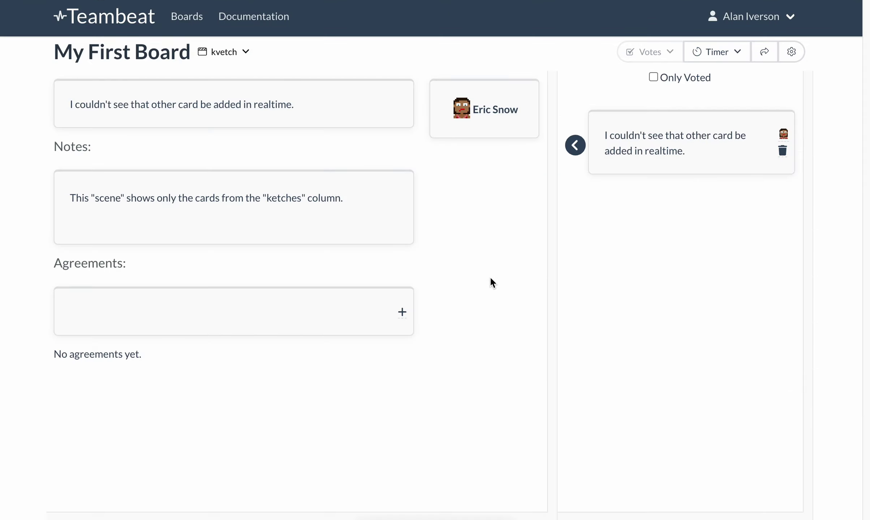
- Add the agreement "Let's not kvetch anymore" to the presented card
click(272, 314)
text(Let's not kvetch an)
key(BackSpace)
text(anymore)
key(Return)
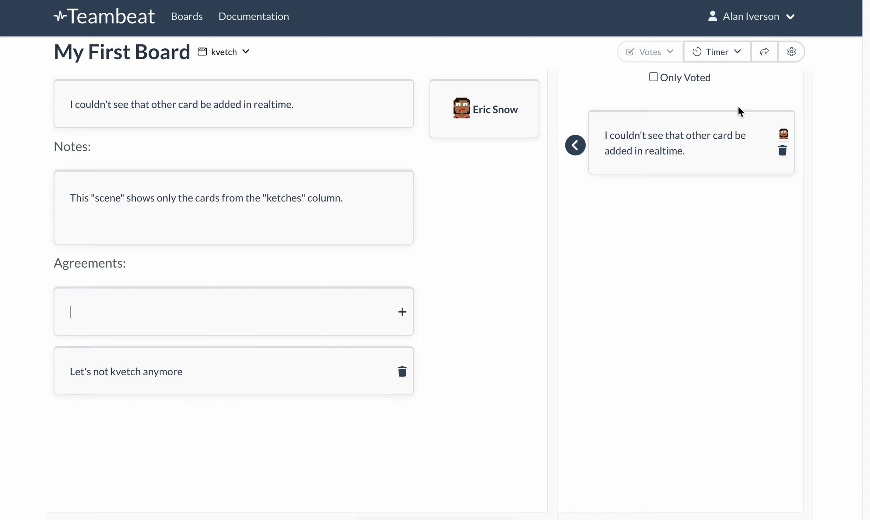
- Switch the board to the vote scene
click(245, 52)
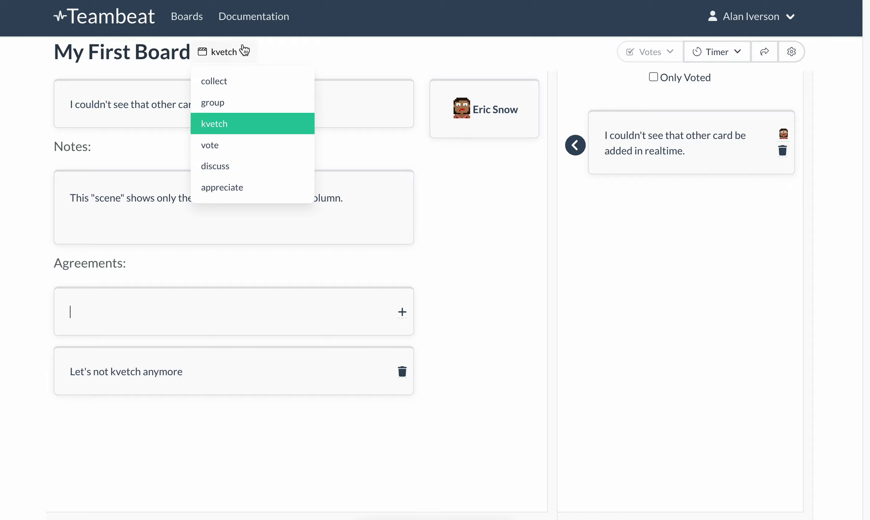
click(232, 153)
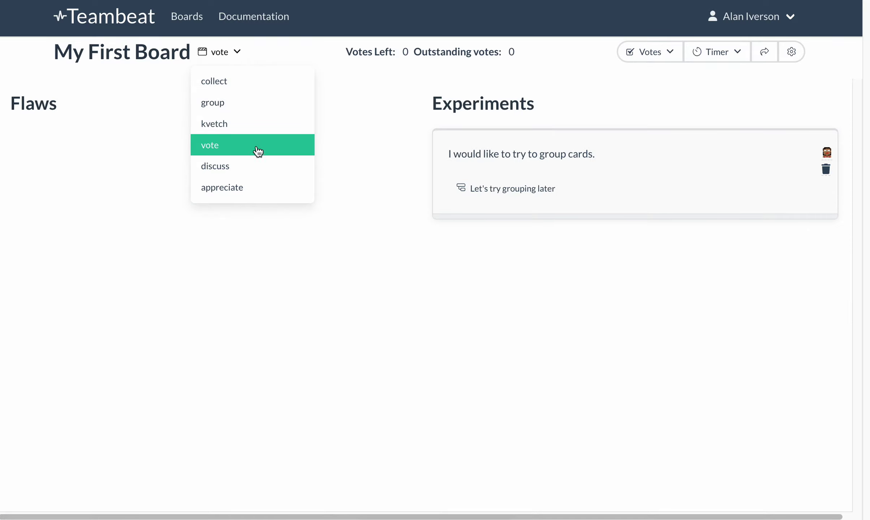
- Move the "Let's try grouping later" card out of its group into the Flaws column and check the participant's board
drag(541, 192, 300, 173)
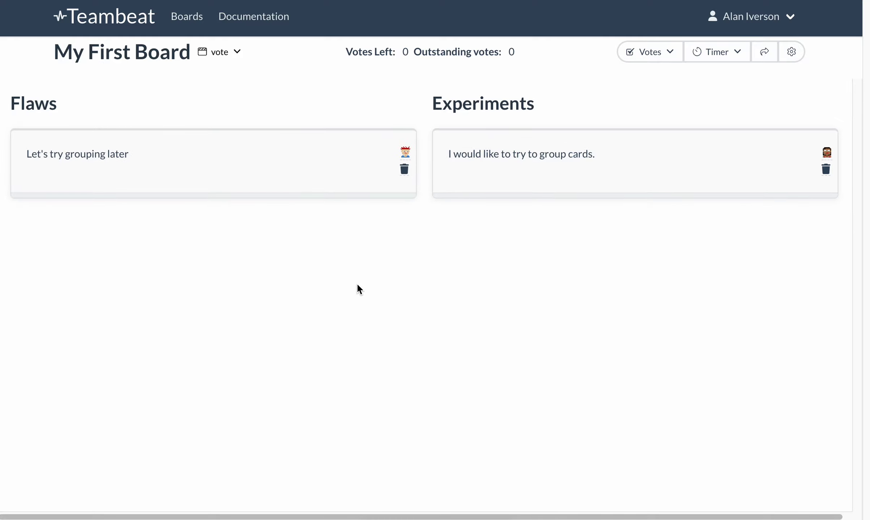
key(alt+Tab)
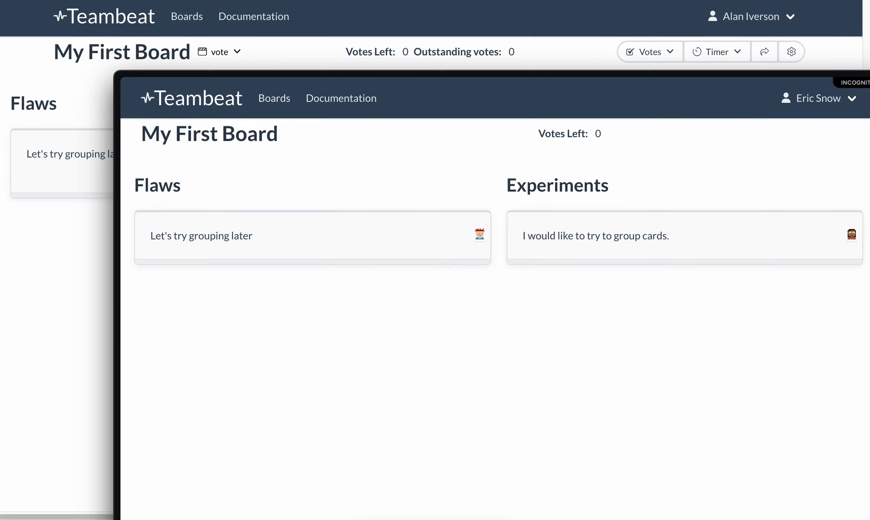
click(40, 289)
- Give everyone 2 votes and spend both facilitator votes on the "I would like to try to group cards." card
click(665, 54)
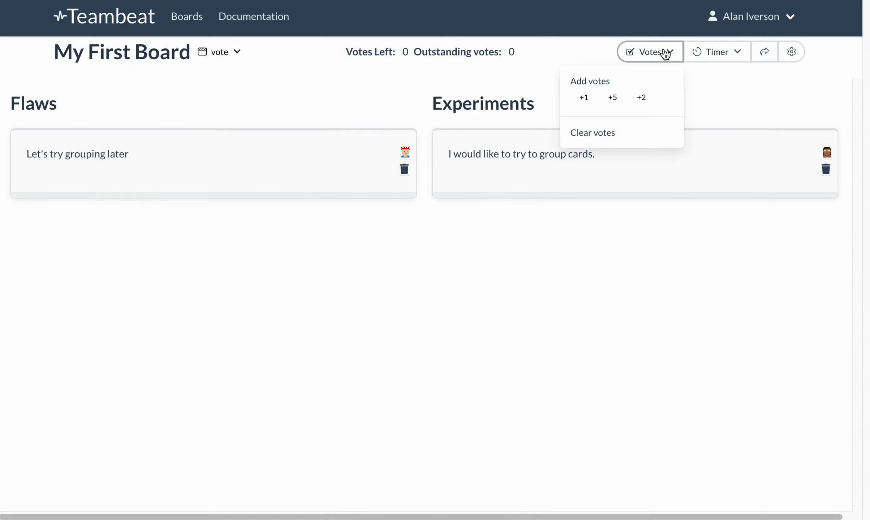
click(643, 103)
click(493, 205)
click(493, 204)
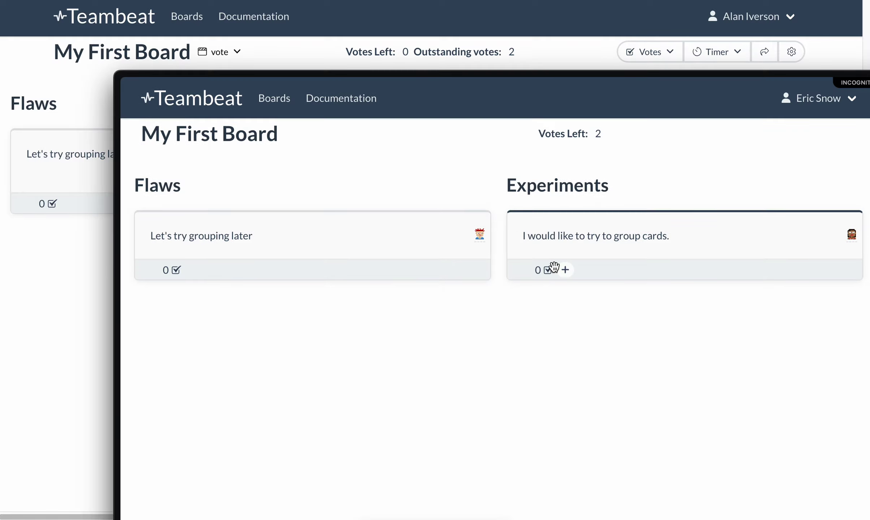
- As the participant, cast one vote on each of the two cards, then return to the facilitator's board
click(570, 278)
click(193, 270)
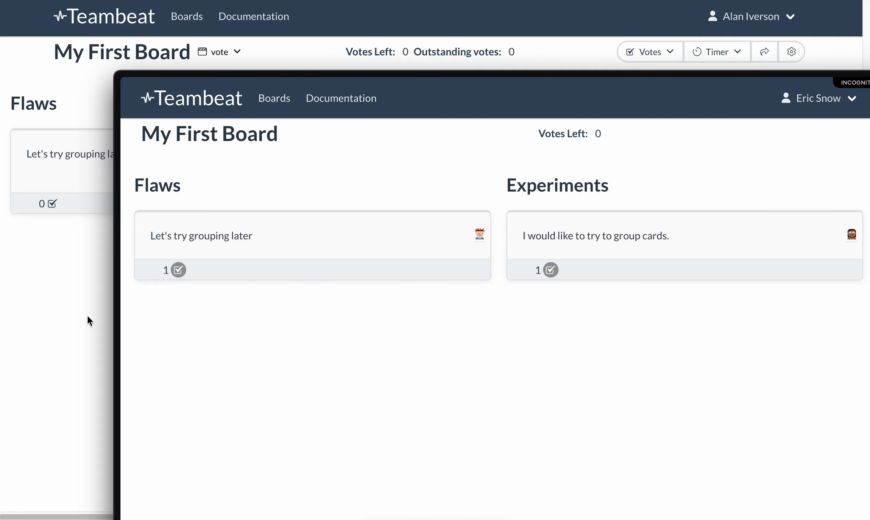
click(71, 300)
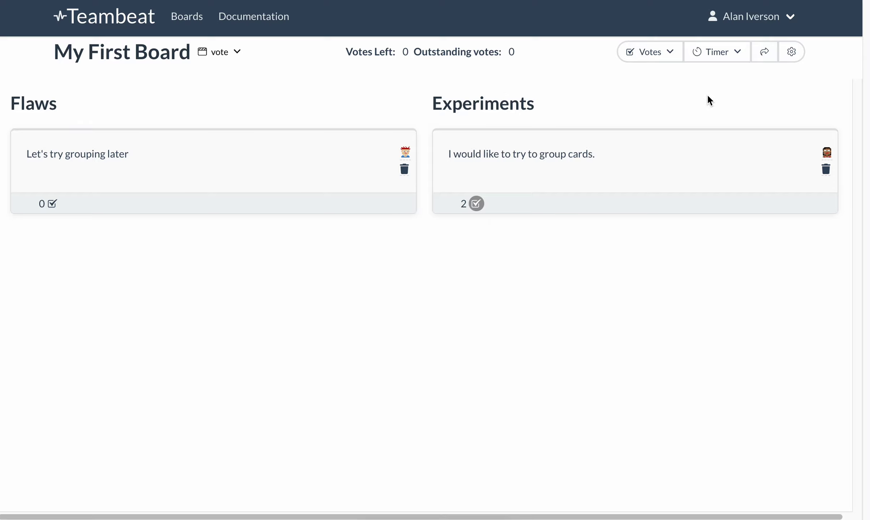
- Switch the board to the discuss scene and present the "I would like to try to group cards." card
click(237, 52)
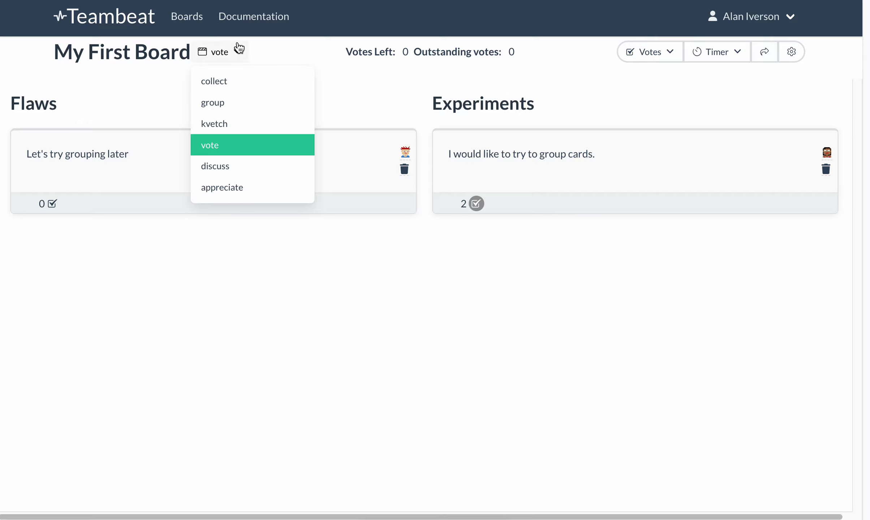
click(229, 167)
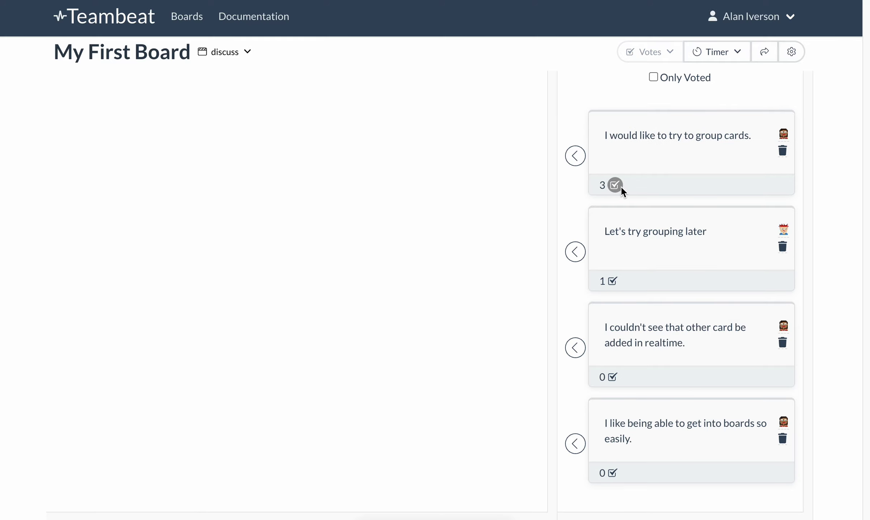
click(575, 156)
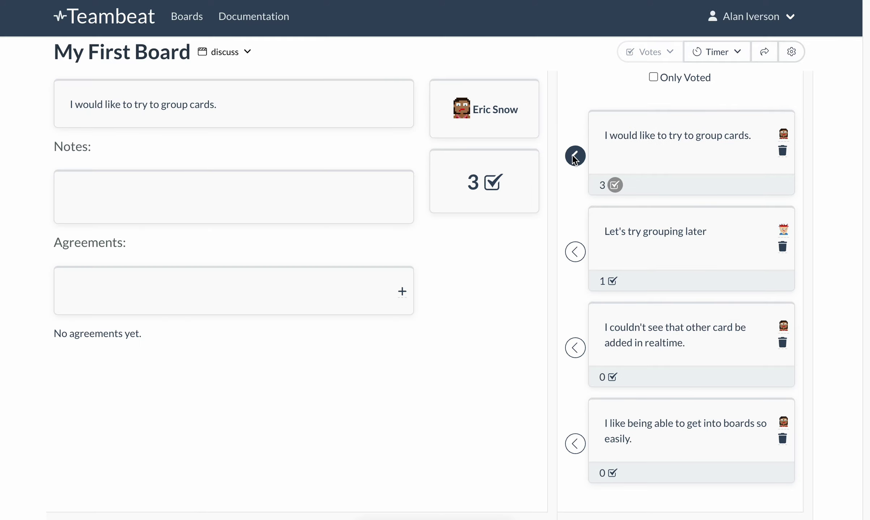
- Enter the note "The voting scene only shows the flaws and experiments columns." for the presented card
click(172, 199)
text(The votin)
text(g scre on)
key(BackSpace)
key(BackSpace)
key(BackSpace)
key(BackSpace)
key(BackSpace)
text(ene only s)
text(cow)
key(BackSpace)
key(BackSpace)
key(BackSpace)
text(hows the )
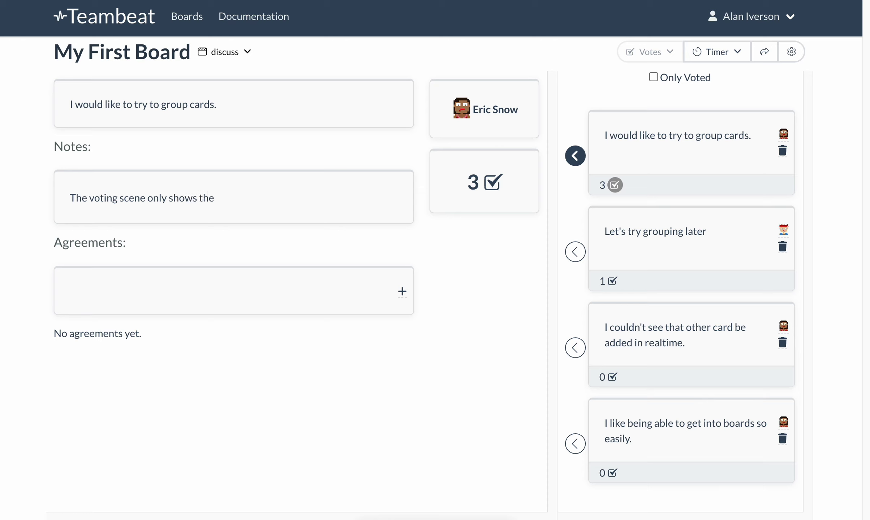
text(flaws and experiments)
text(columns.)
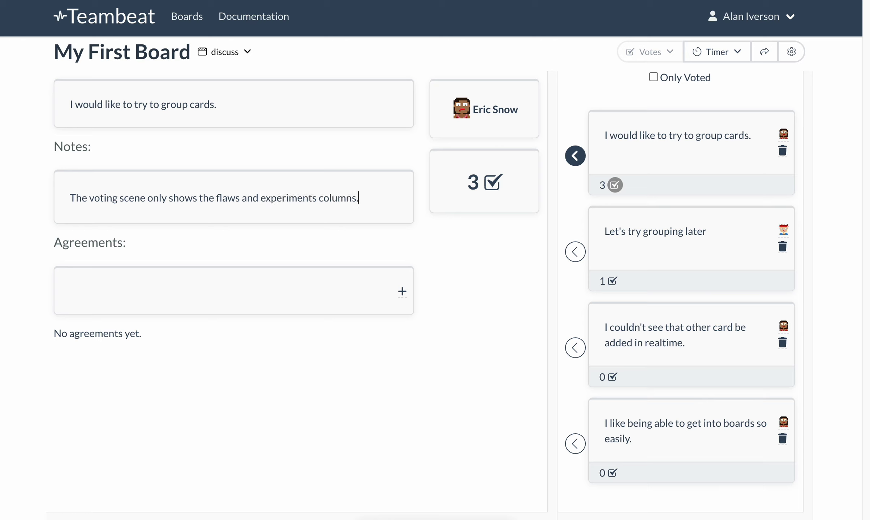
key(Return)
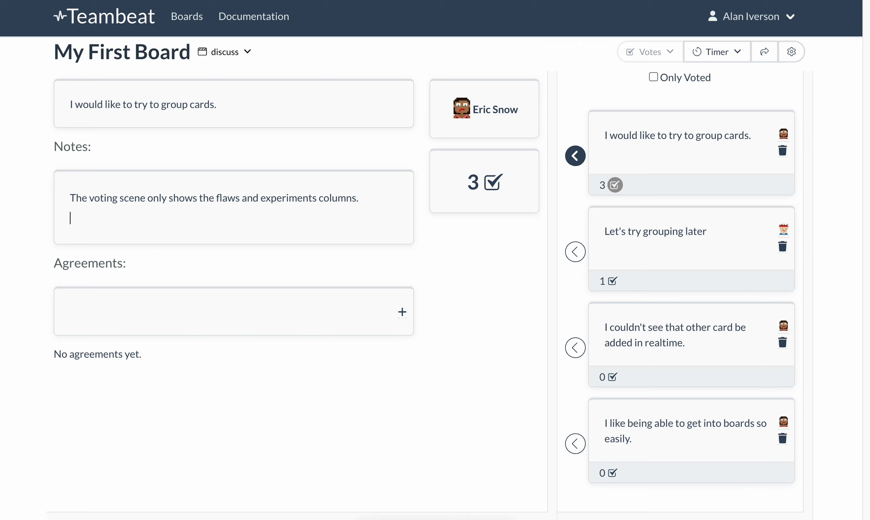
- Add a second note line reading "The cards on the right are sorted by number of votes."
text(The cards on the right a)
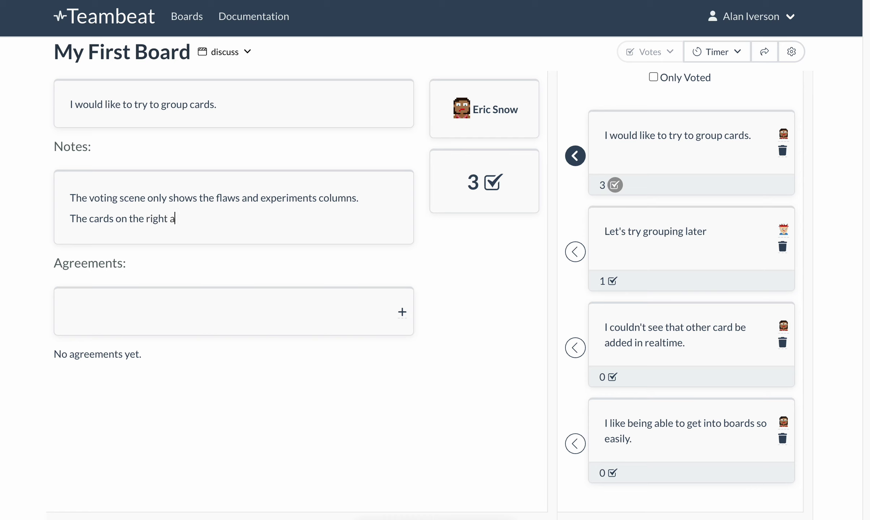
text(re sorted by number of votes)
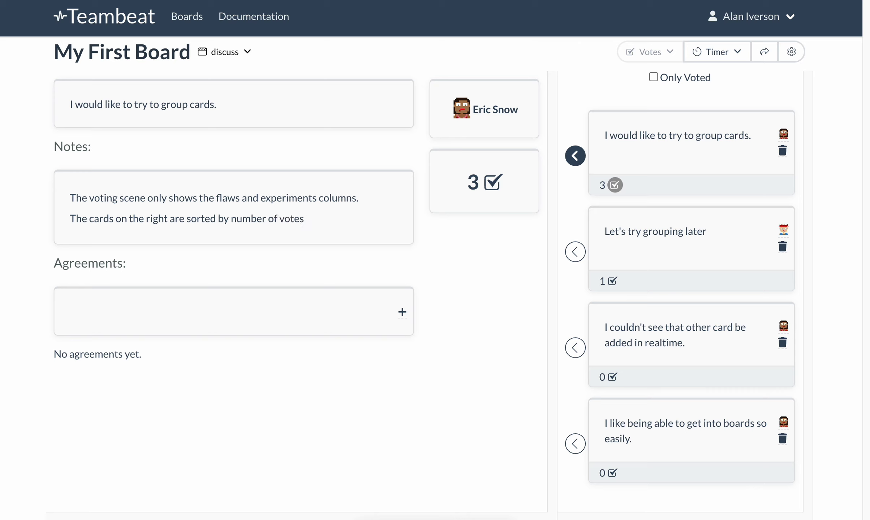
text(.)
key(Return)
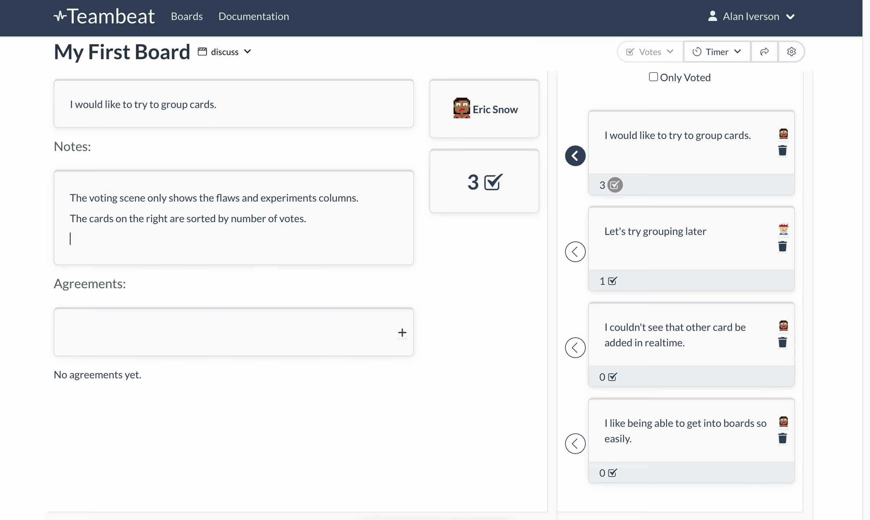
- Add the note line "The cards with the voting symbol in a circle are ones that I have voted on as this logged in user."
text(The cards with the voting n)
key(BackSpace)
text(symbol in a circle are ones that I have)
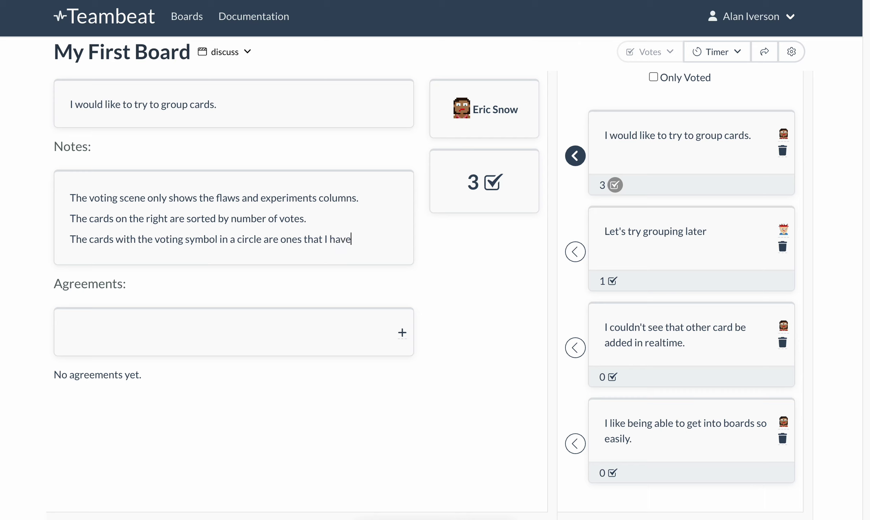
text( voted on as this logged in user.)
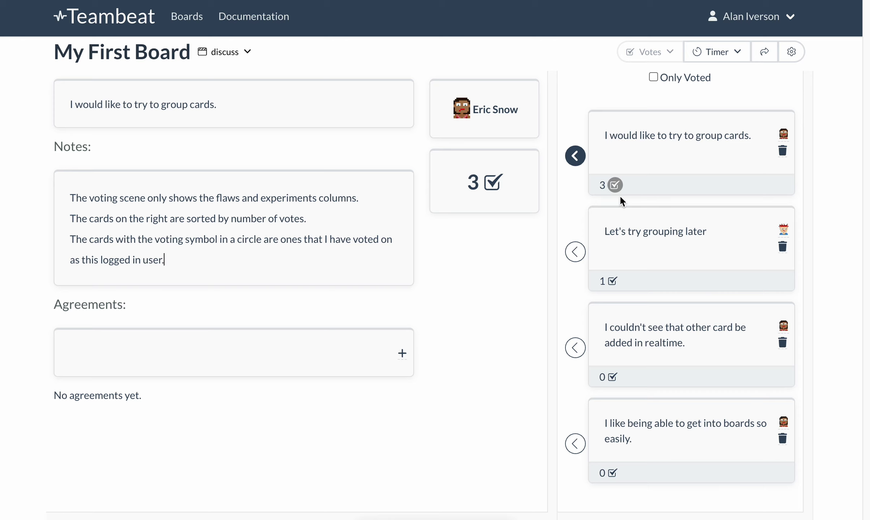
- Check the notes on the participant's board and add the line "Notes sync across to all participants in realtime." as facilitator
key(alt+Tab)
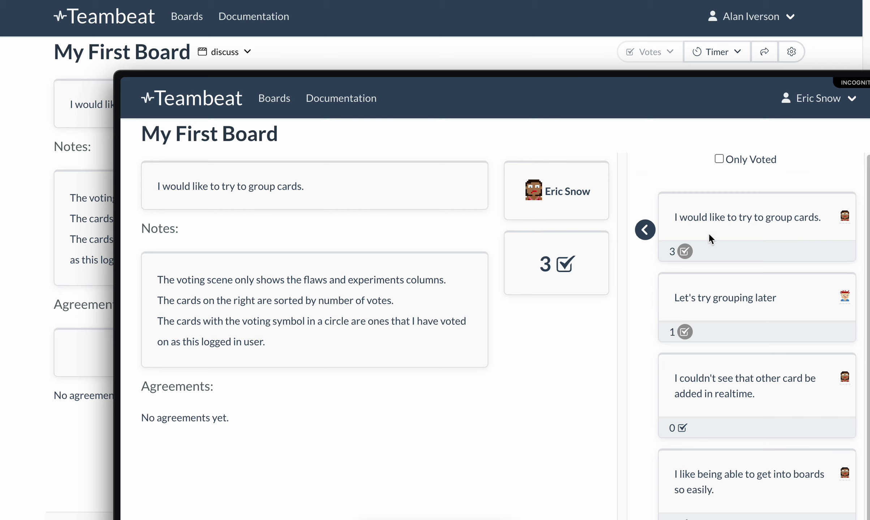
click(473, 59)
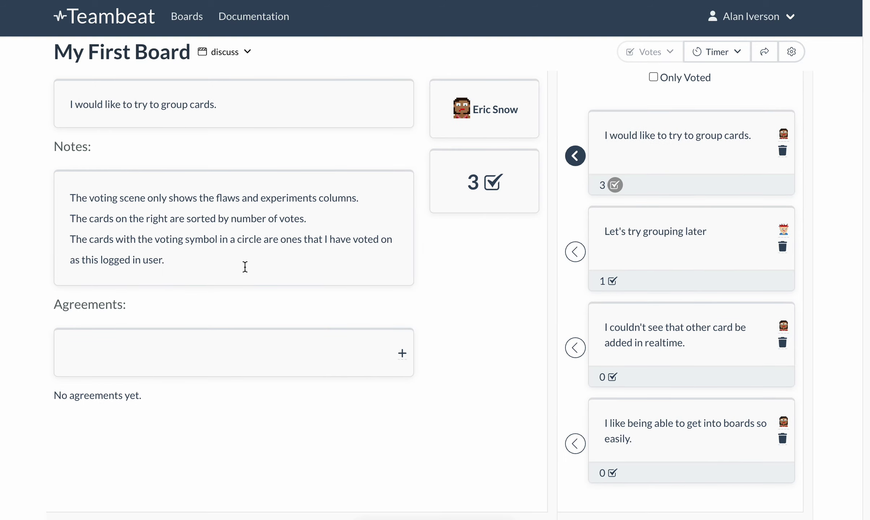
key(Return)
text(Notes s)
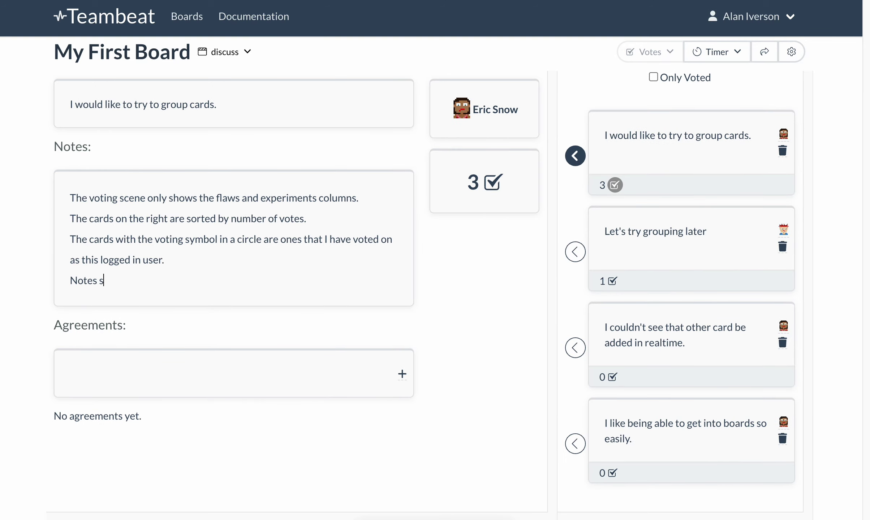
text(ync across to all particip)
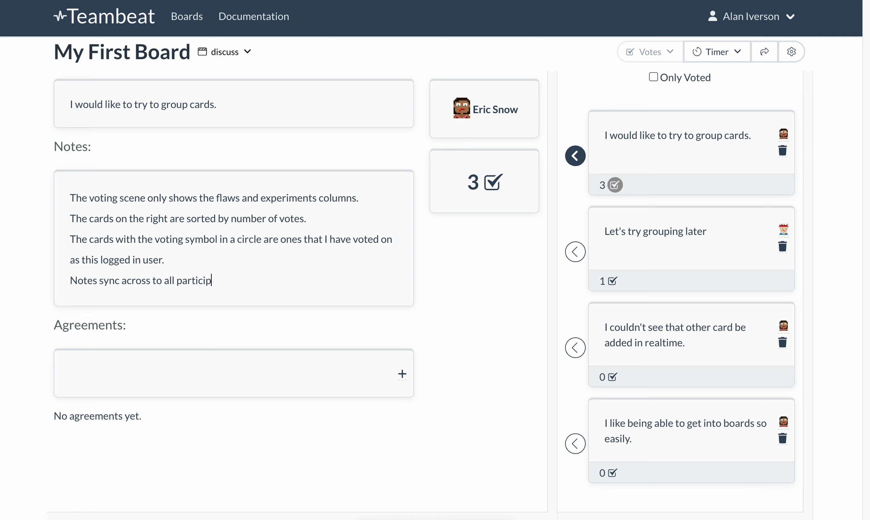
text(ants in realtime.)
- Add the agreement "Let's move through all of the cards." to the presented card
click(195, 375)
text(L)
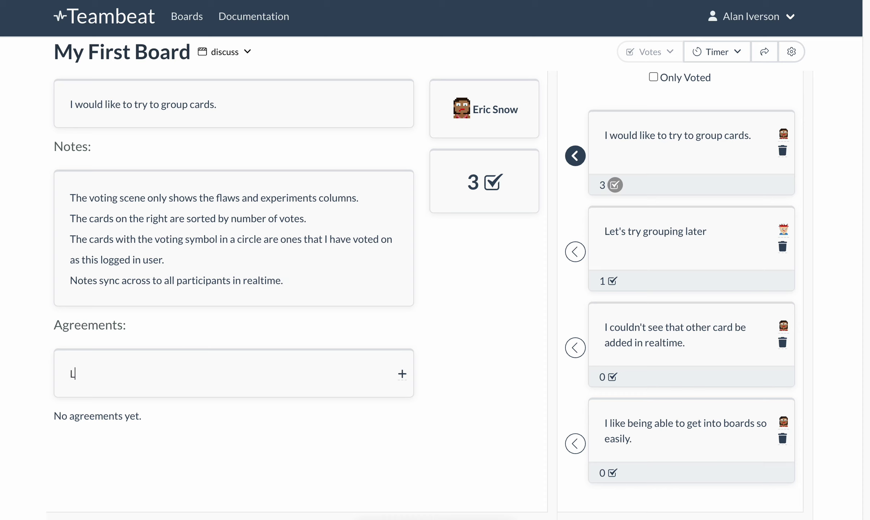
text(et's move through all of the cards.)
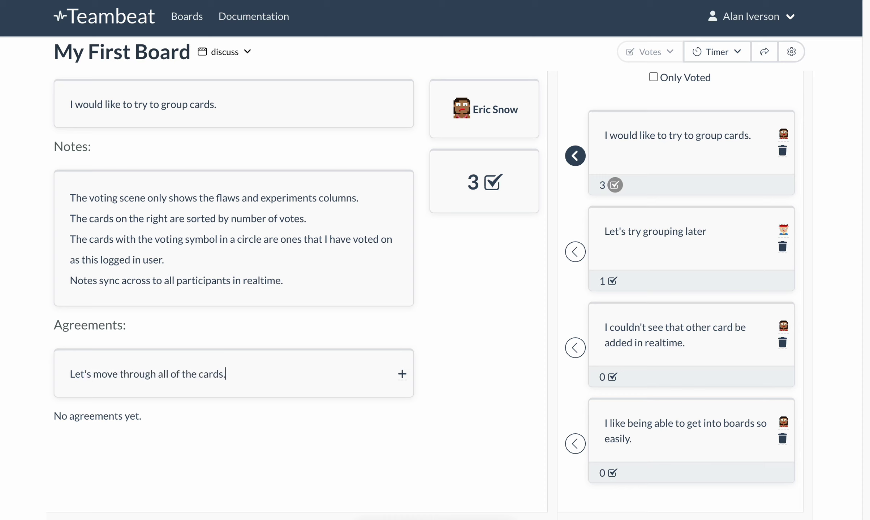
key(Return)
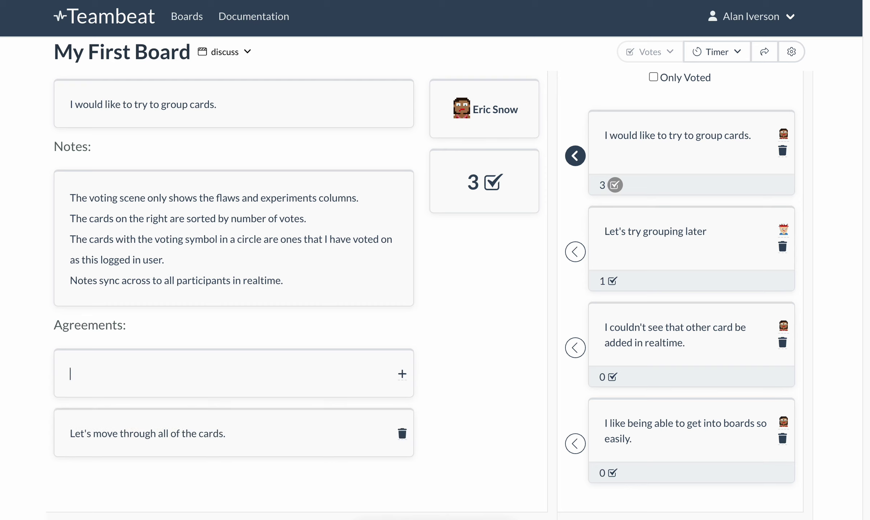
- Present the "Let's try grouping later" card and enter the note "Each card gets its own notes and Agreements."
click(578, 257)
click(260, 201)
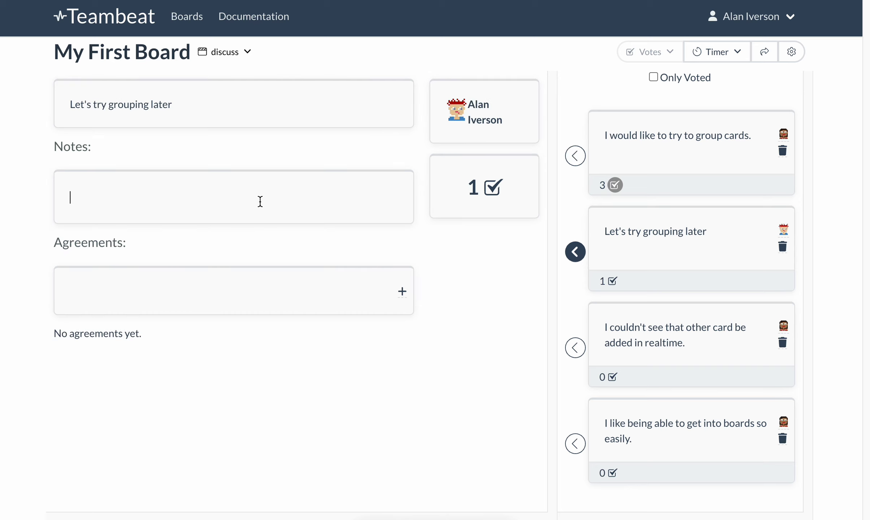
text(Each card gets its own notes)
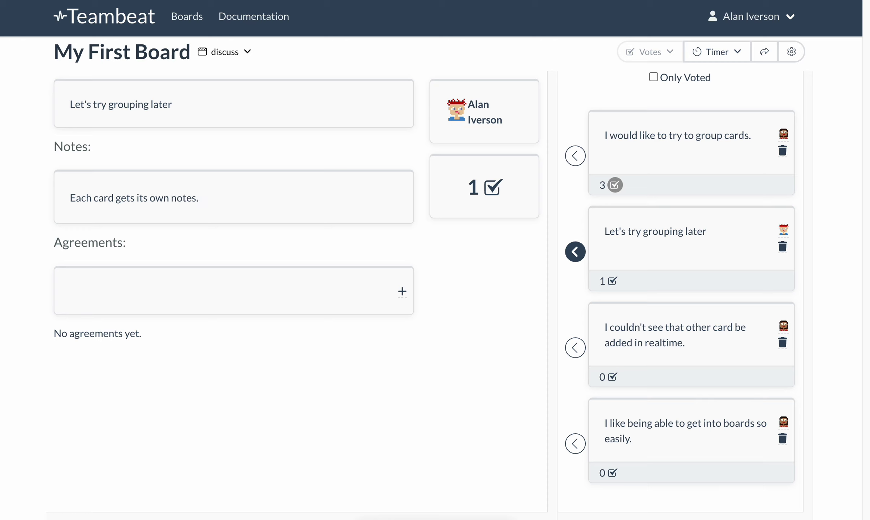
text( and Agreements.)
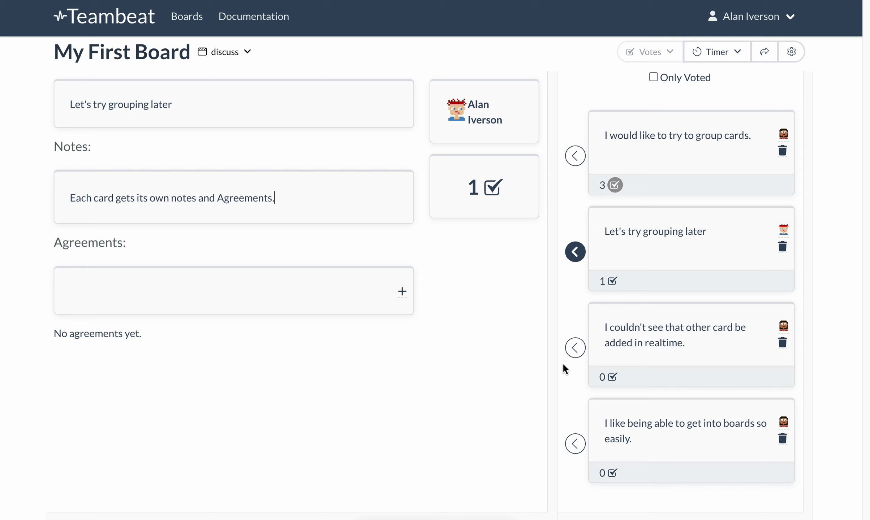
- Present the "I couldn't see that other card be added in realtime." card and check it on the participant's board
click(575, 348)
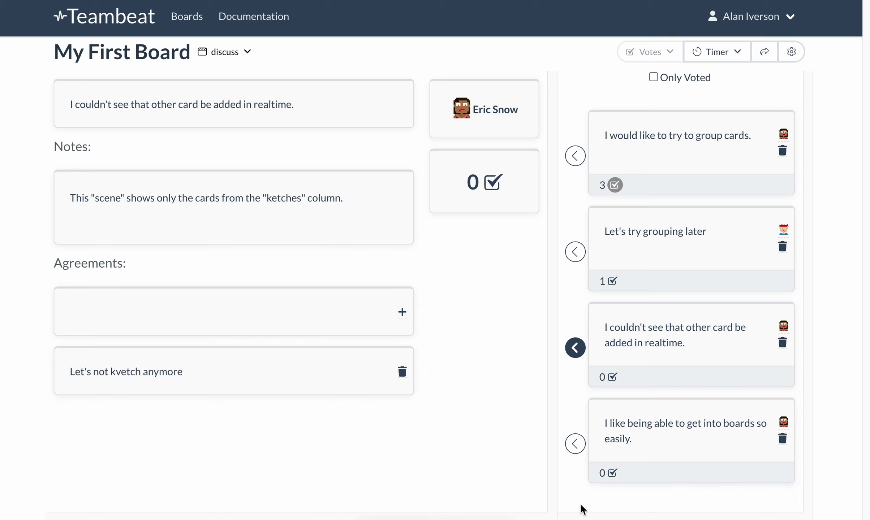
key(alt+Tab)
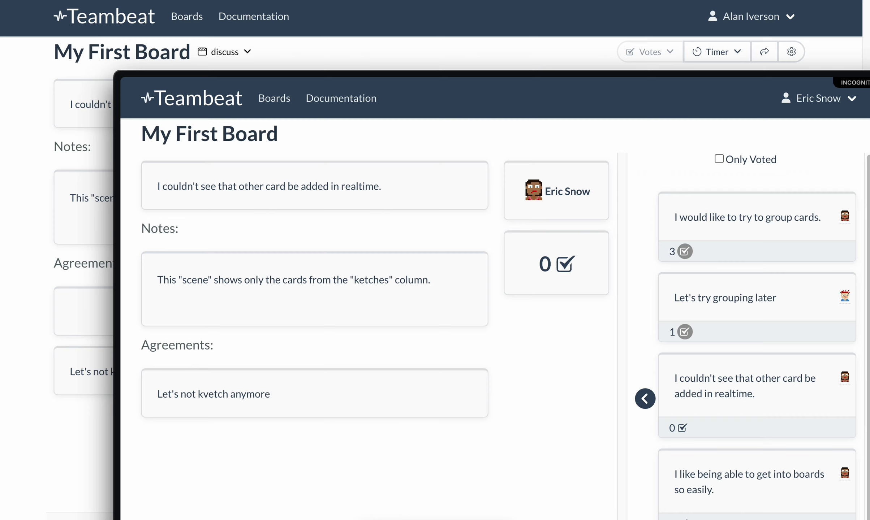
click(511, 59)
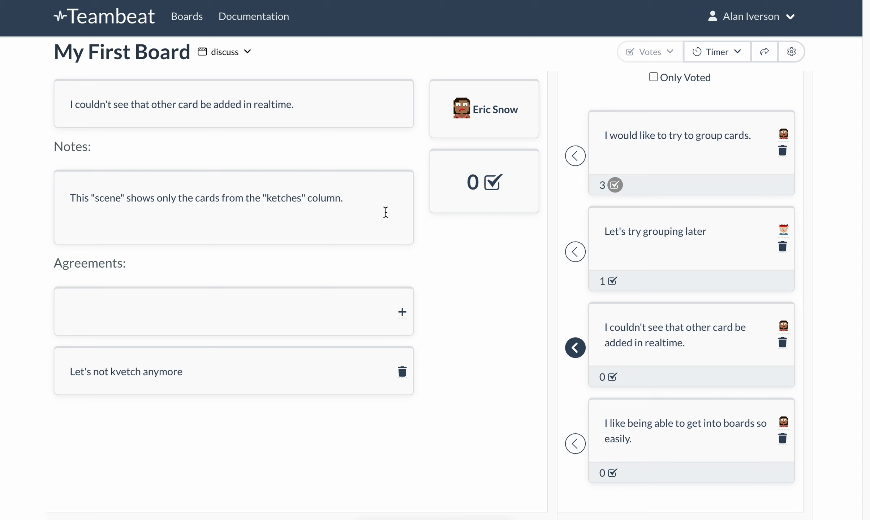
- Present the card about trying to group cards again and append the note 'Click the "Only Voted" box to show only the cards that got votes.'
click(576, 155)
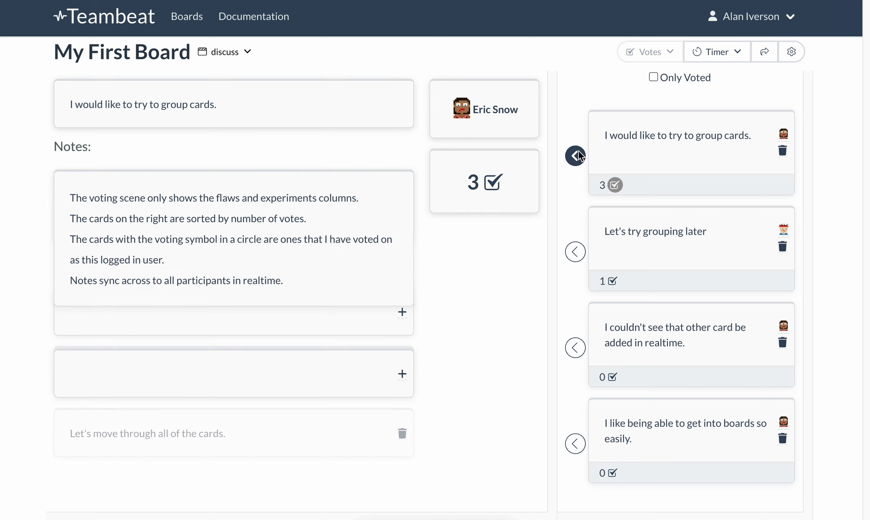
click(313, 278)
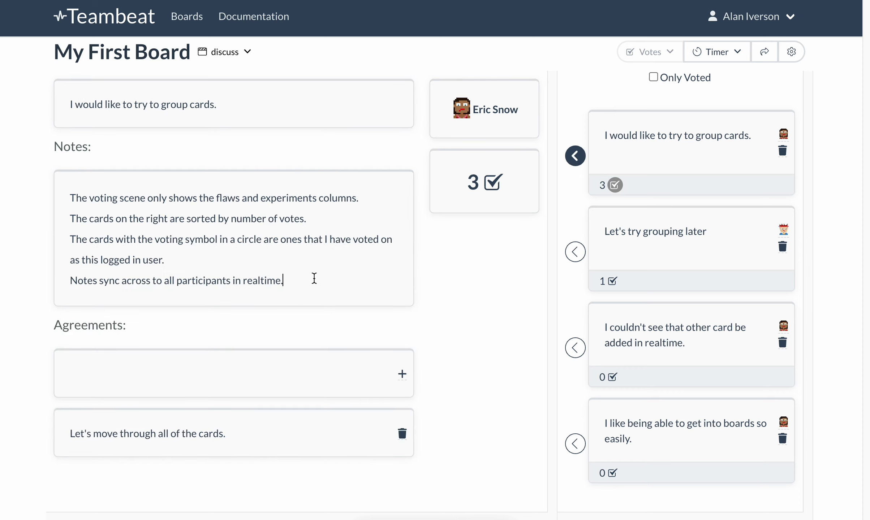
key(Return)
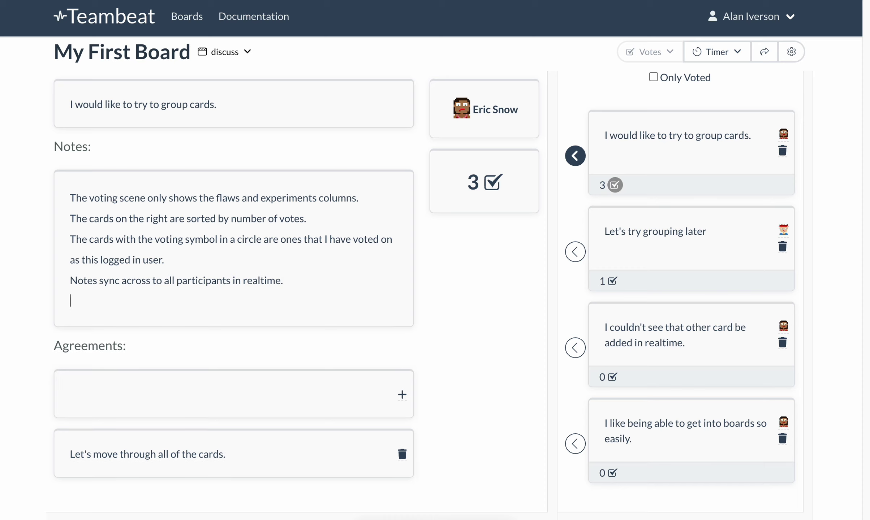
text(lick)
key(BackSpace)
key(BackSpace)
key(BackSpace)
key(BackSpace)
text(cipants in realtime. )
text(Click the "On)
text(ly Voted)
text(" box t)
text(o show only the card)
text(s that got votes.)
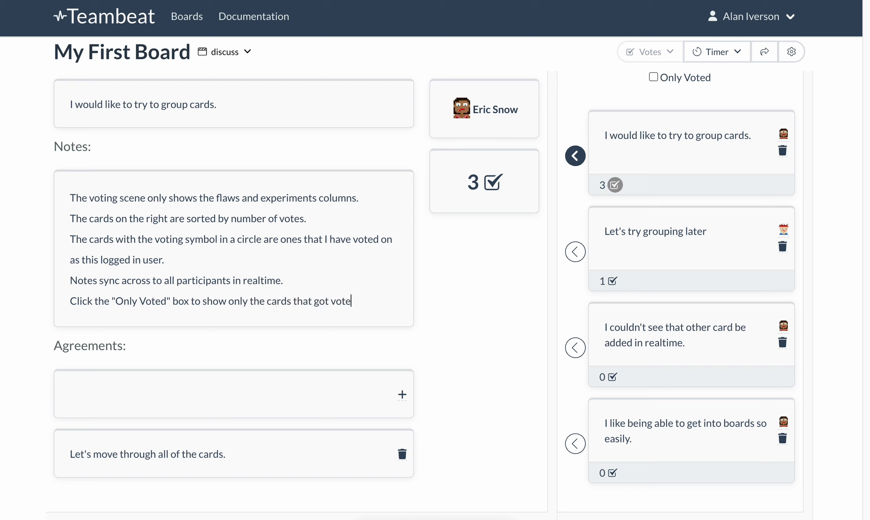
- Filter the discuss scene's card list to only the cards that received votes
click(654, 78)
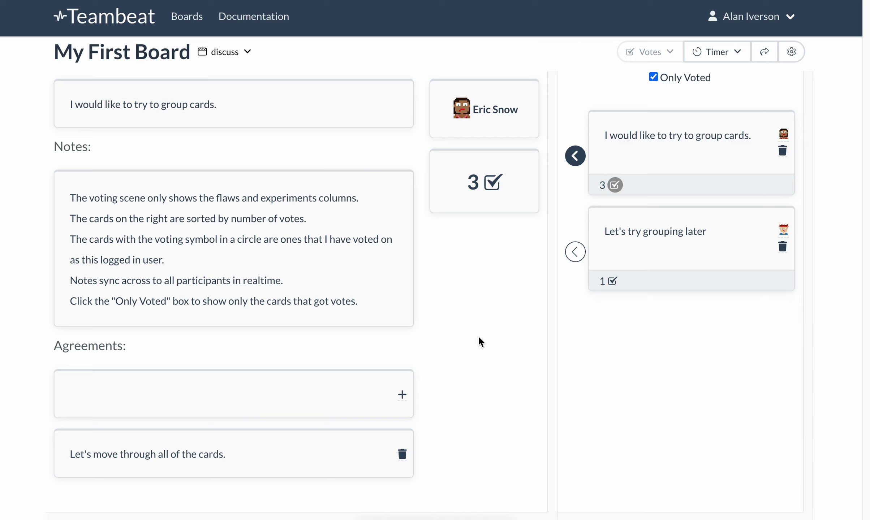
- Start a 3-second timer and append the note "Set a timer for how long you want discussion to last. It syncs across all participants."
click(738, 58)
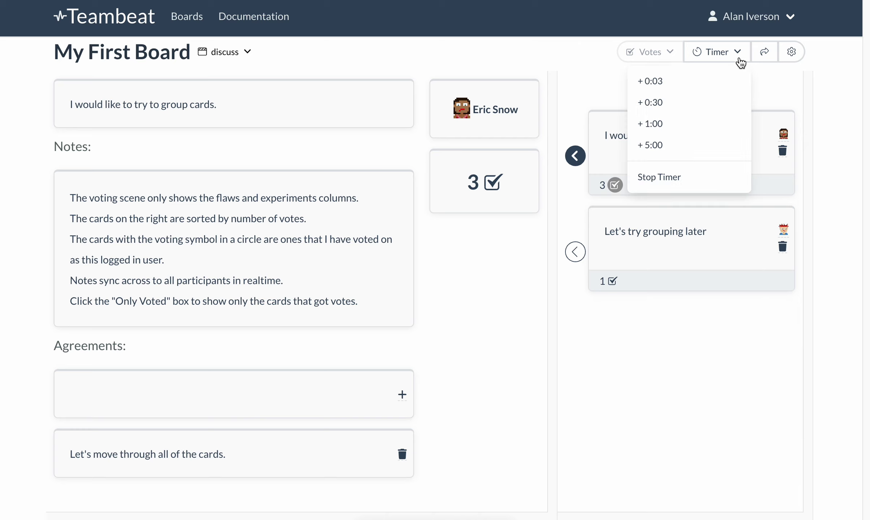
click(715, 87)
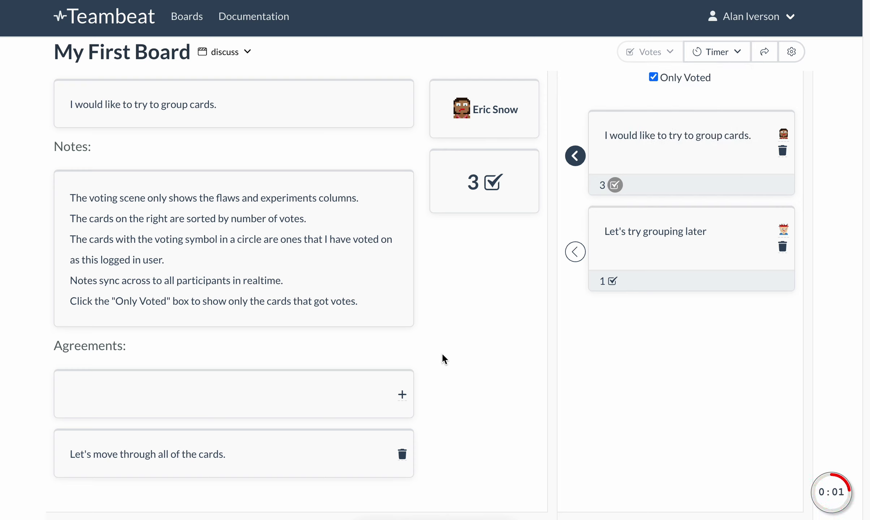
click(375, 302)
key(Return)
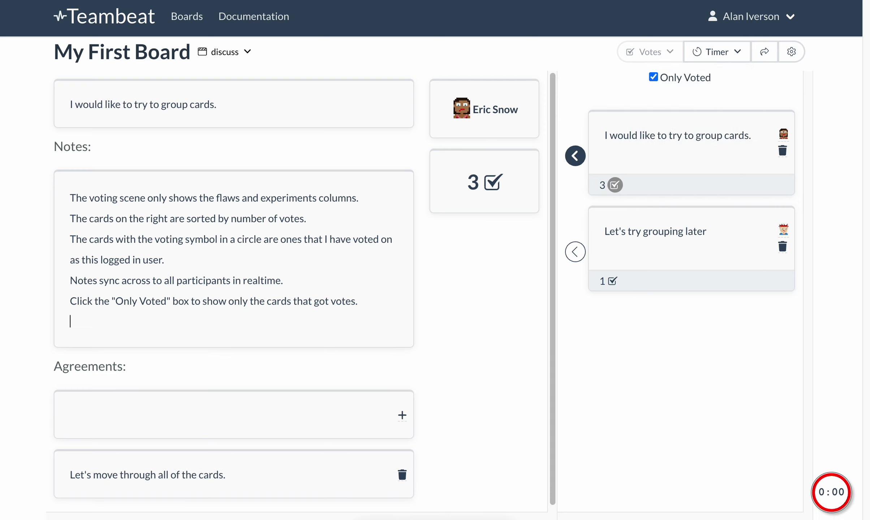
text(Set a timer for how lon)
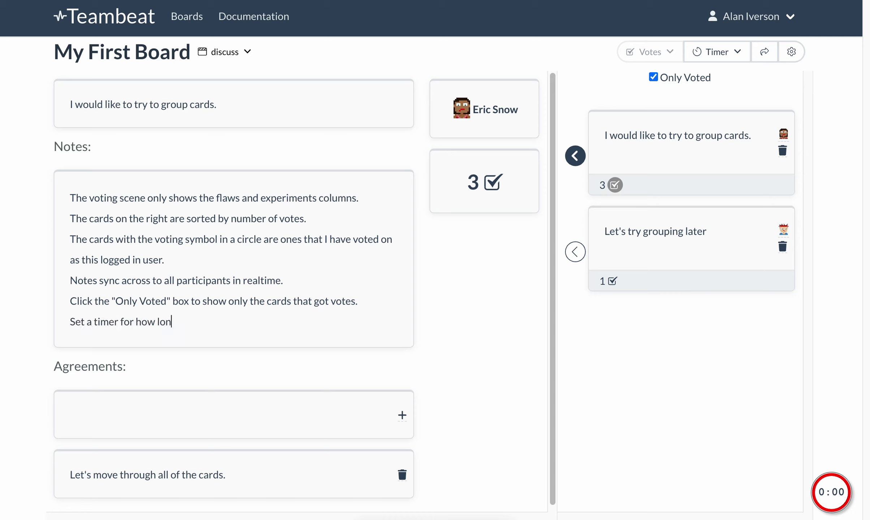
text(g you want discussio)
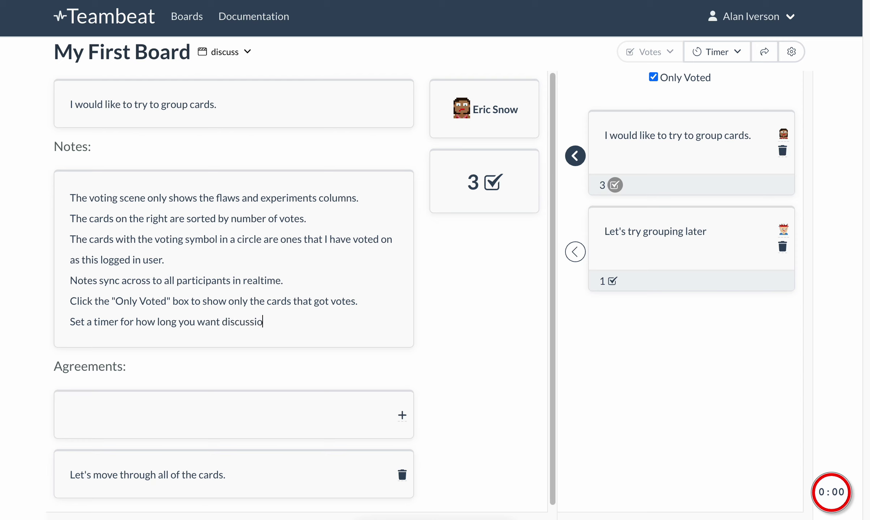
text(n to last.  It syncs across all )
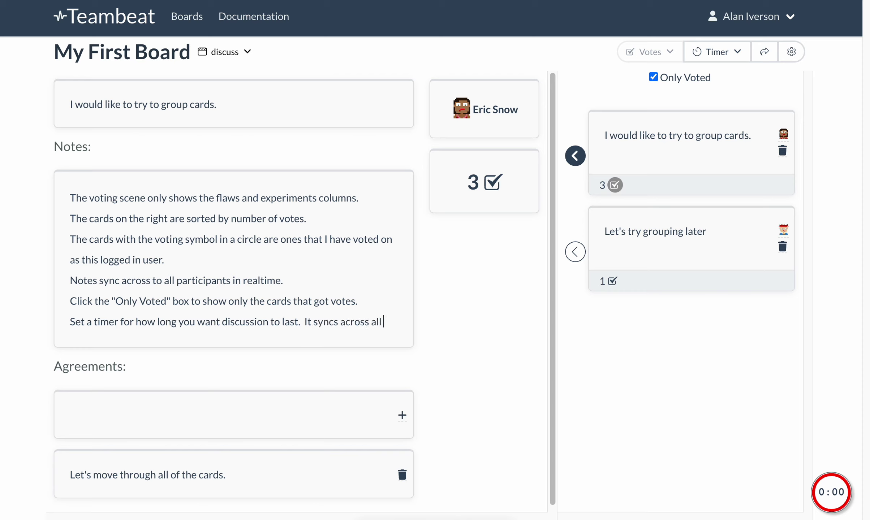
text(participants.)
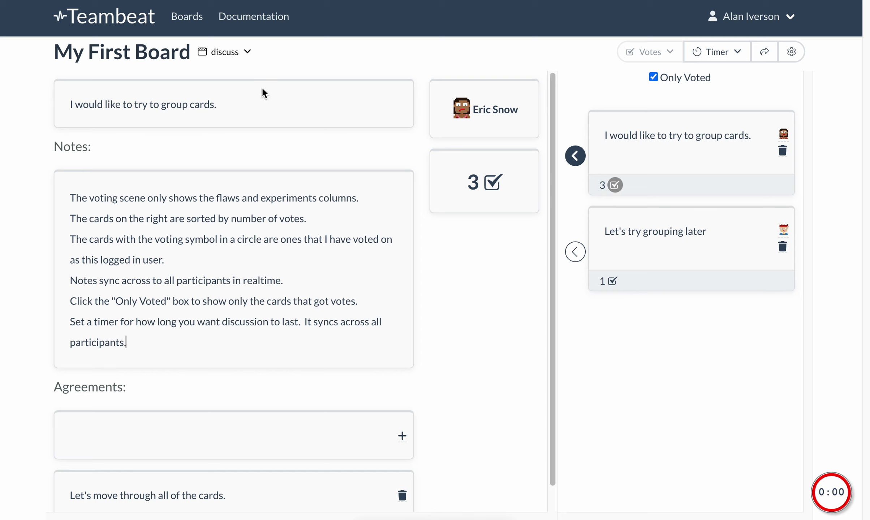
- Switch the board to the appreciate scene and add a new scene named Review to the board configuration
click(242, 52)
click(242, 188)
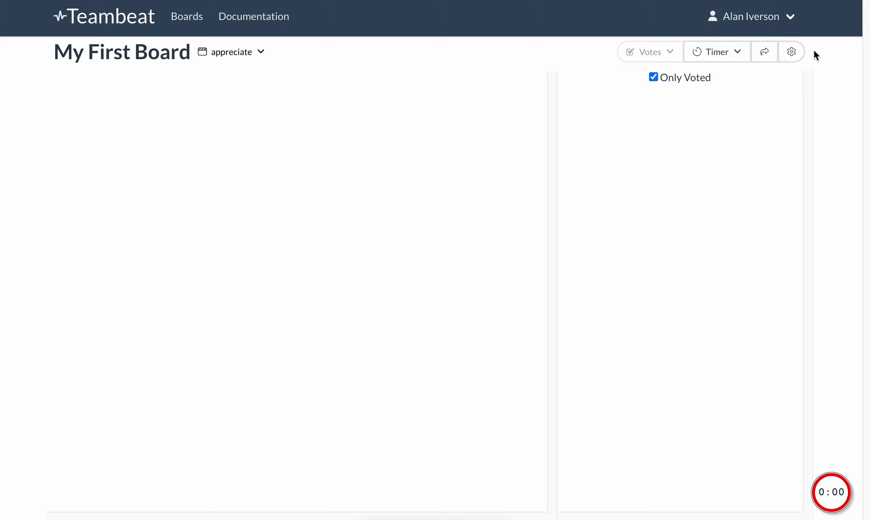
click(791, 52)
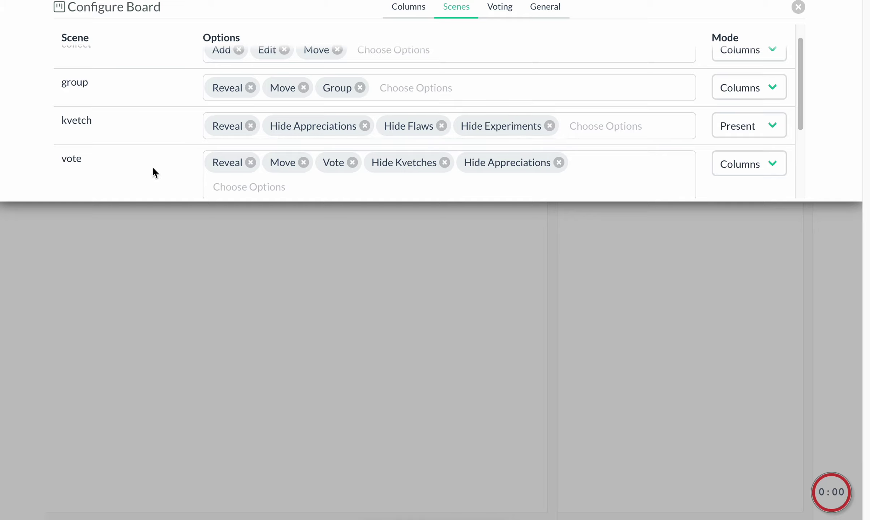
scroll(150, 168, down, 2)
scroll(145, 174, down, 3)
click(140, 186)
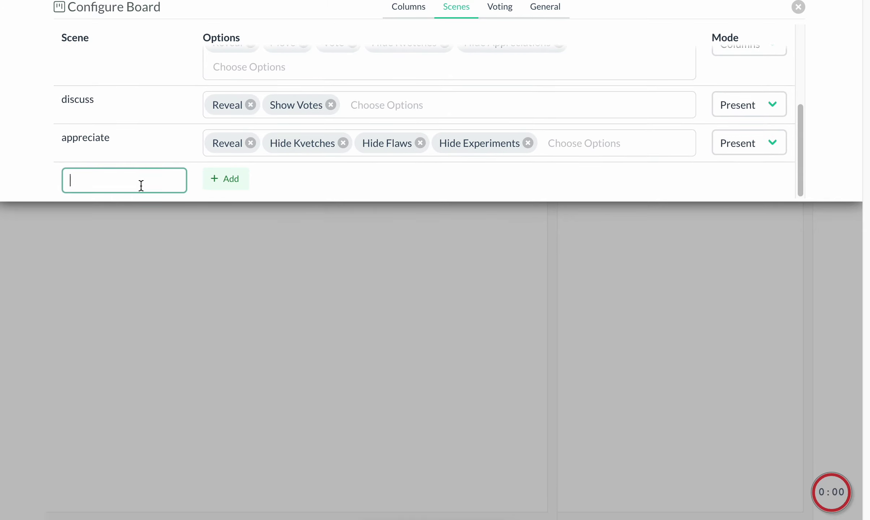
text(Review)
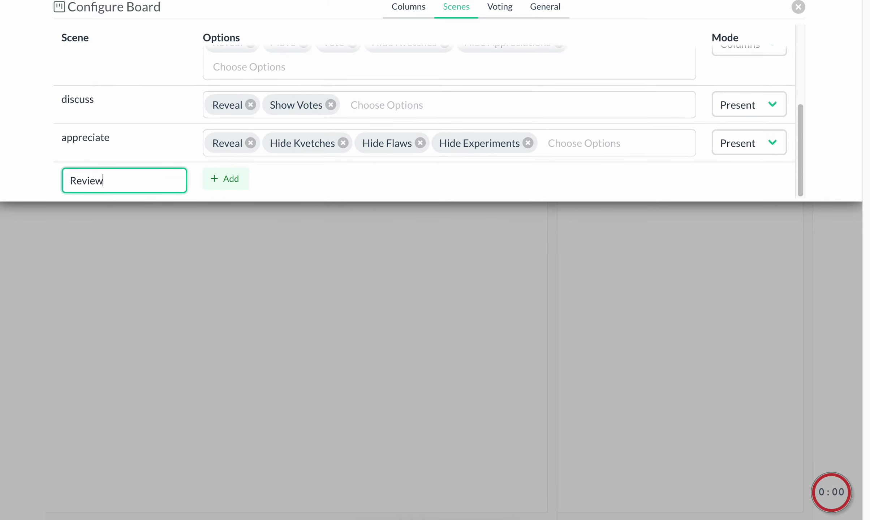
click(238, 180)
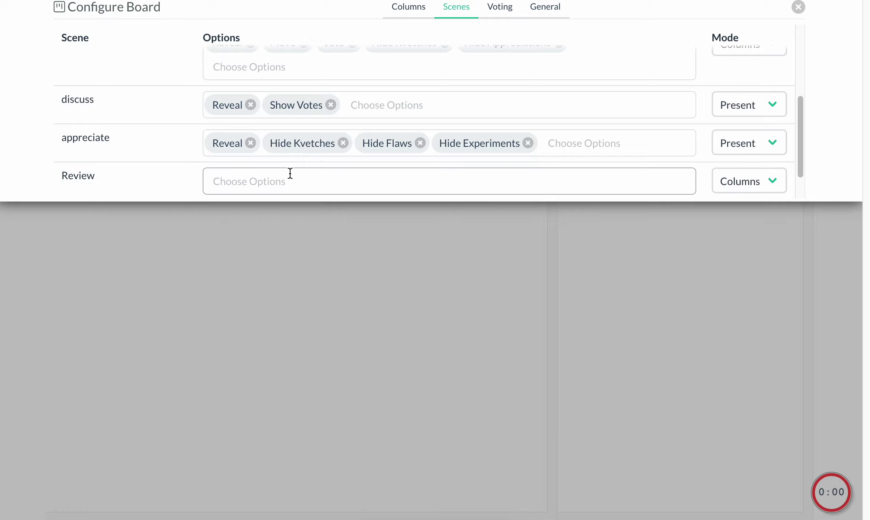
- Set the Review scene's mode to Review and switch the board from appreciate to that scene
click(771, 184)
click(746, 216)
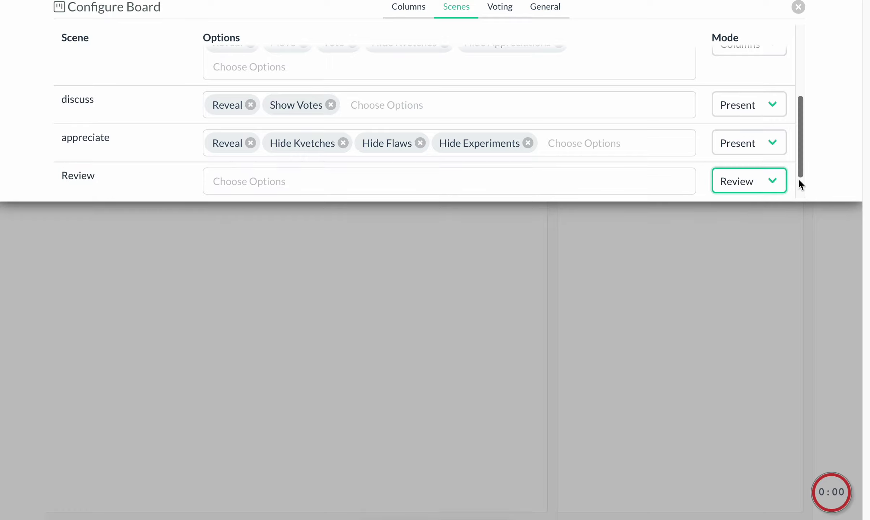
click(496, 294)
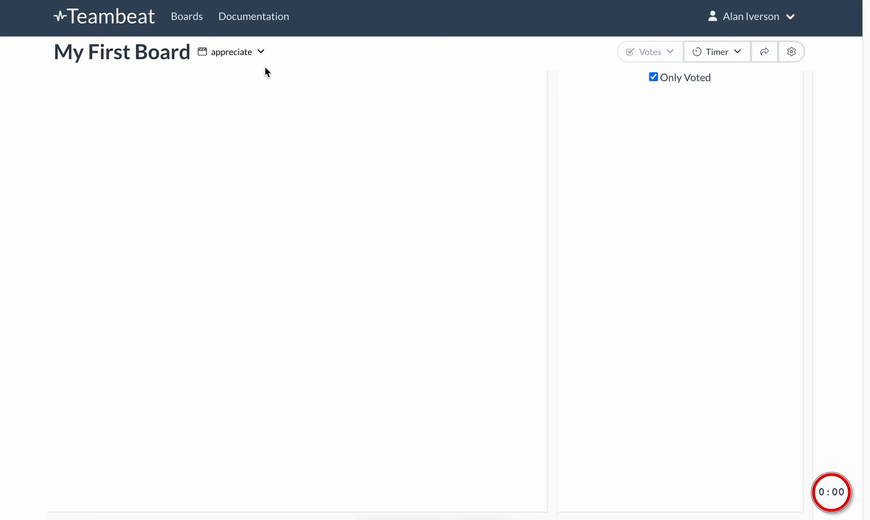
click(261, 52)
click(230, 213)
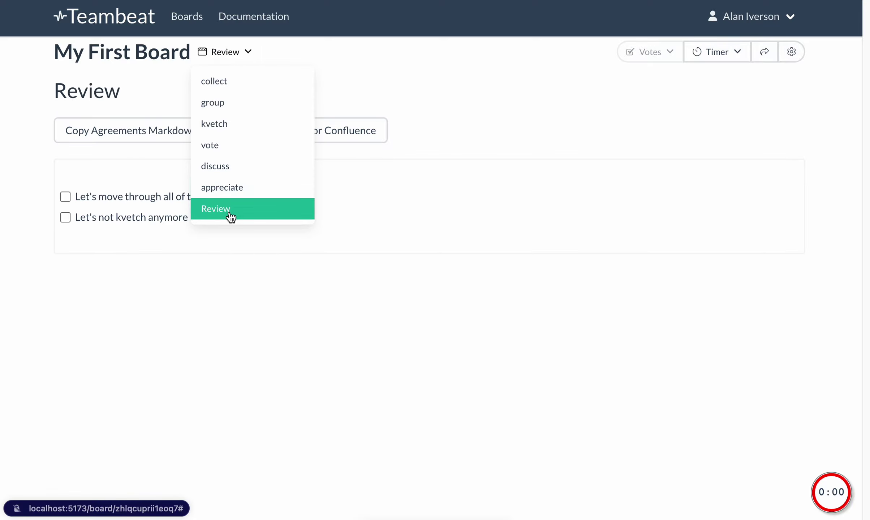
- Add two blank lines after the "Let's not kvetch anymore" agreement and copy the agreements as Markdown
click(363, 215)
key(Return)
key(Return)
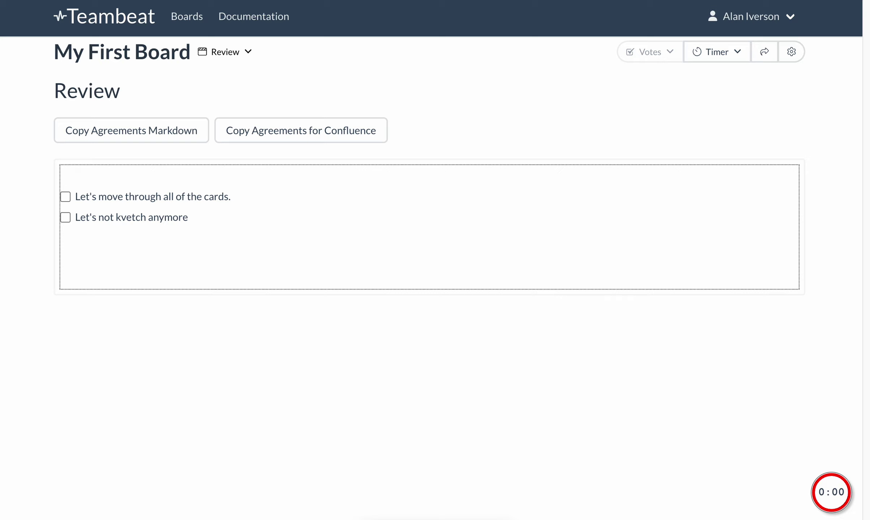
click(150, 136)
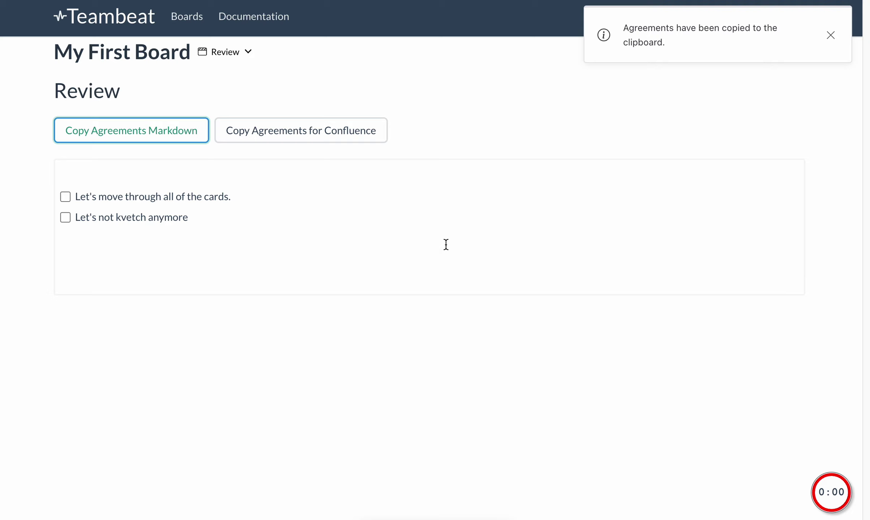